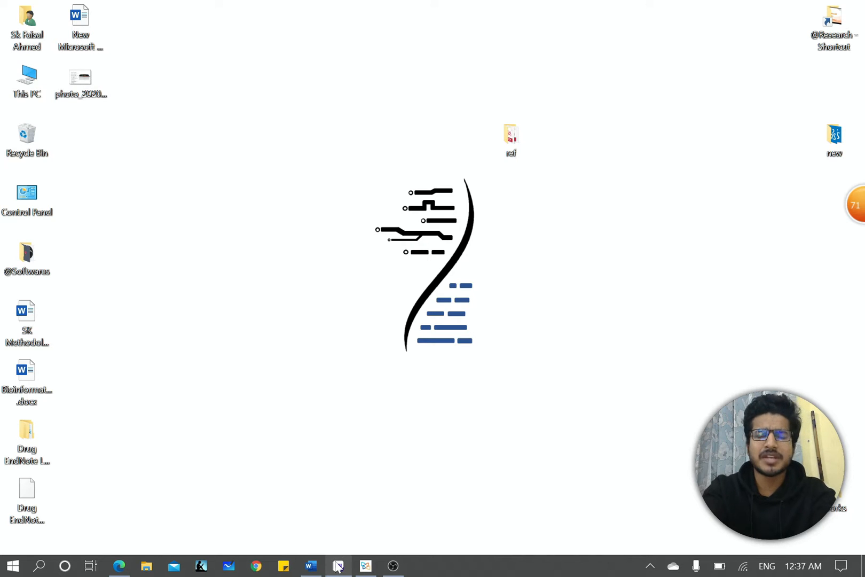
Step: Switch to the Drug EndNote Library in EndNote and clear the title search term
click(337, 565)
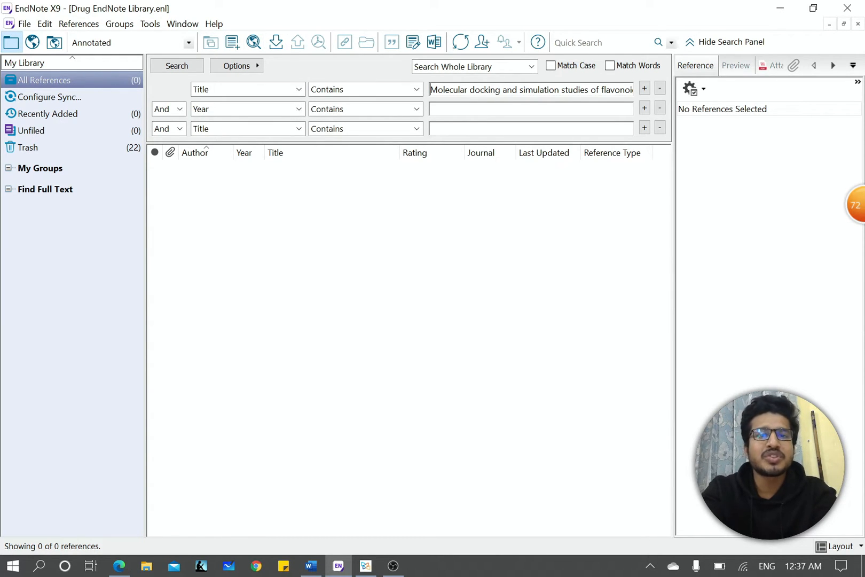
key(ctrl+z)
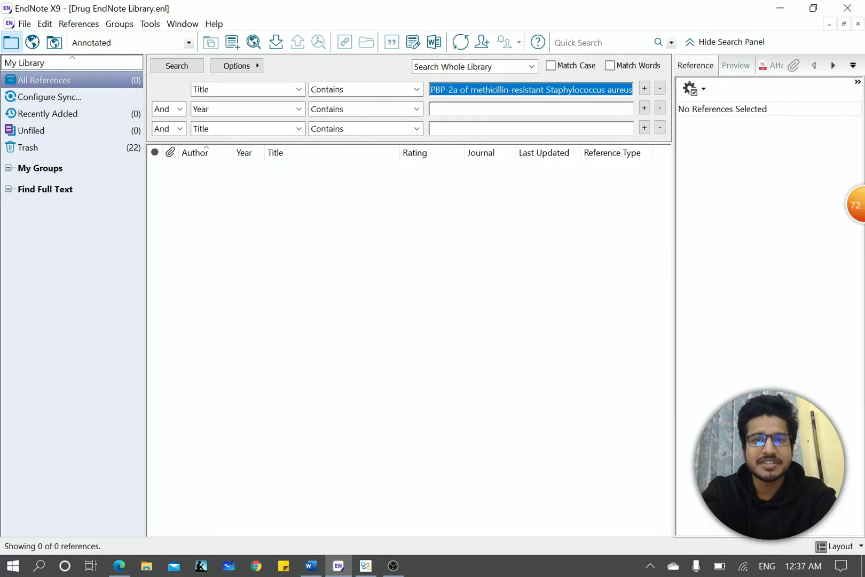
key(BackSpace)
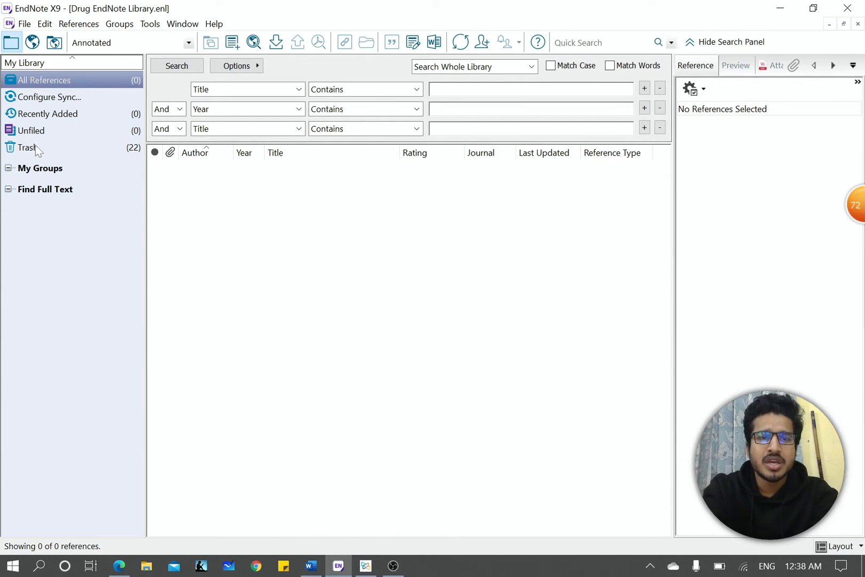
click(25, 25)
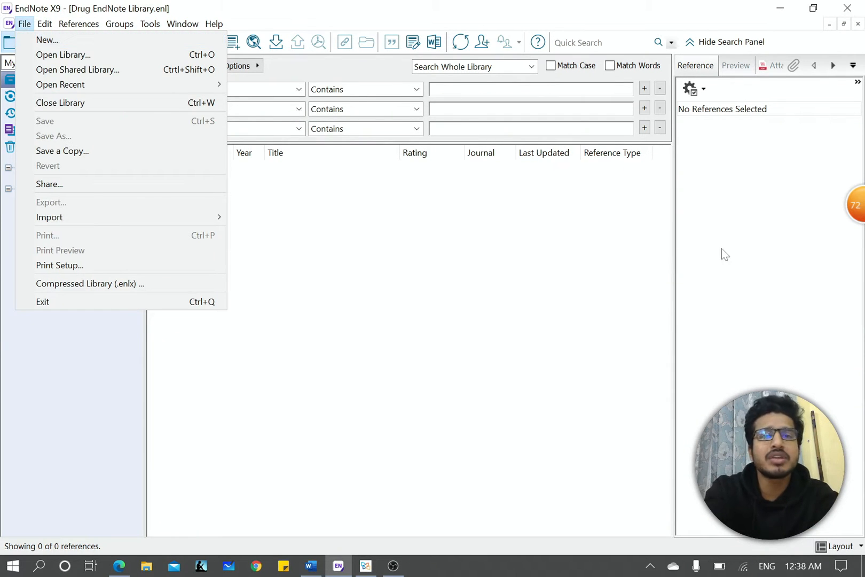
click(493, 366)
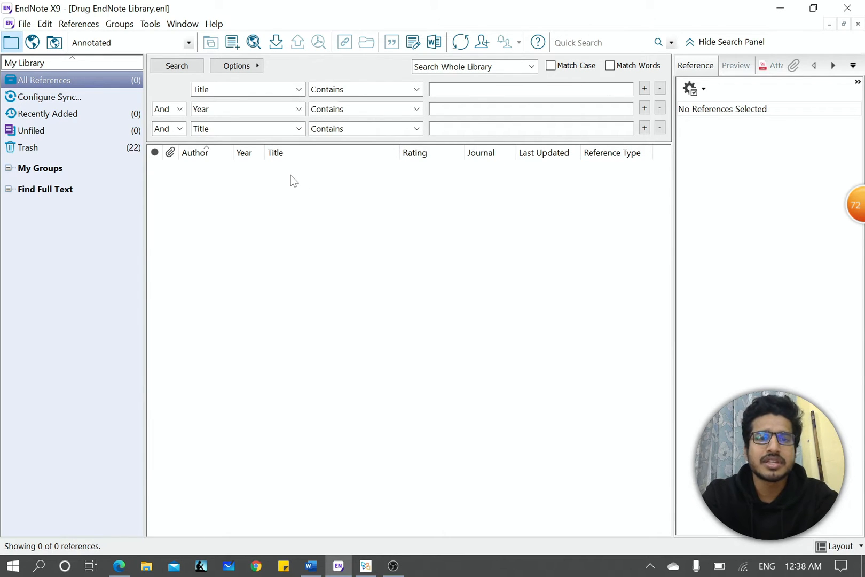
Step: Create a reference group named "drug" under My Groups and select it
click(44, 171)
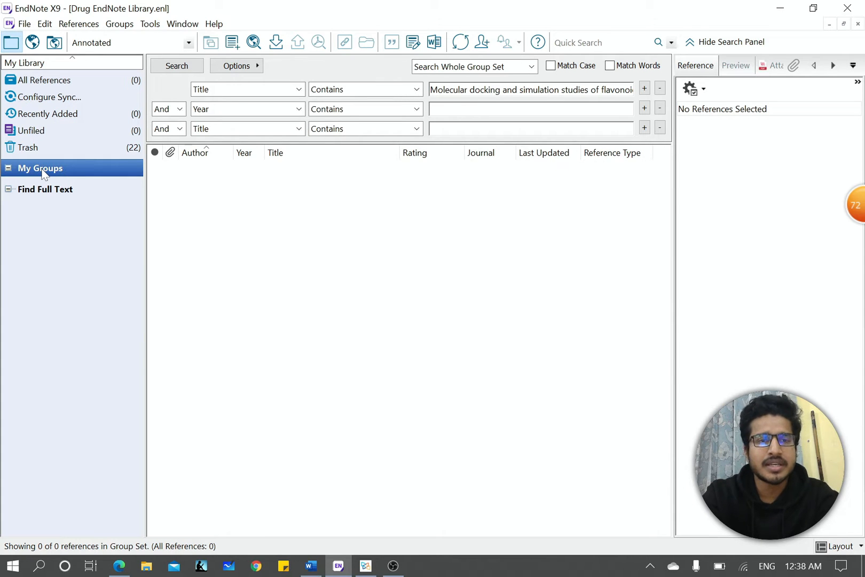
right_click(44, 171)
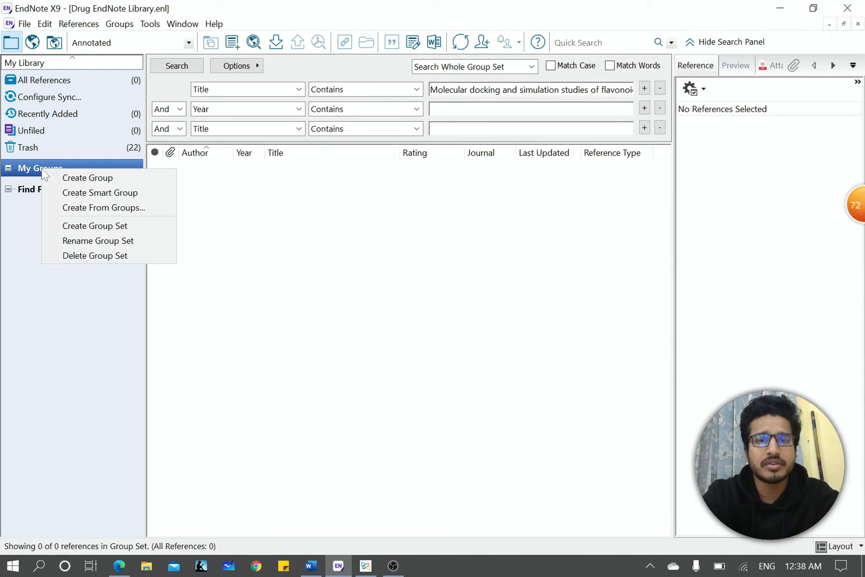
click(85, 178)
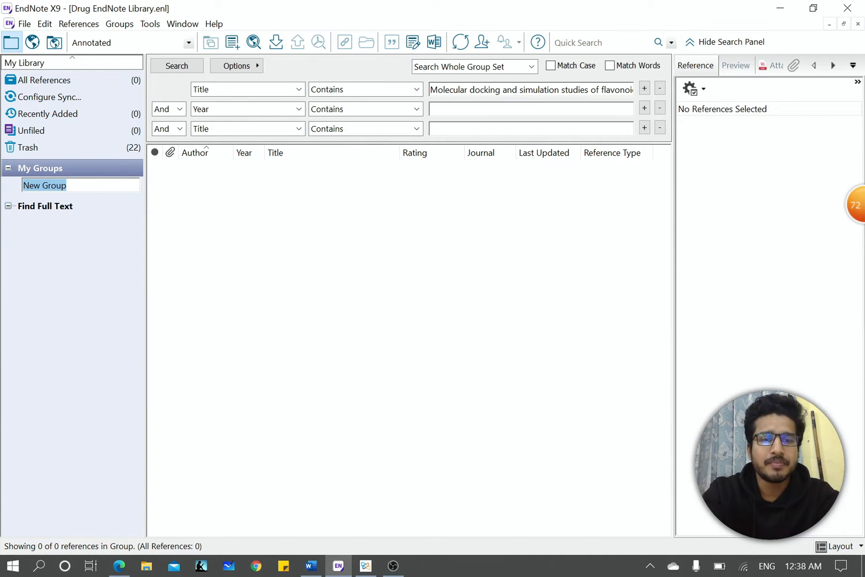
text(d)
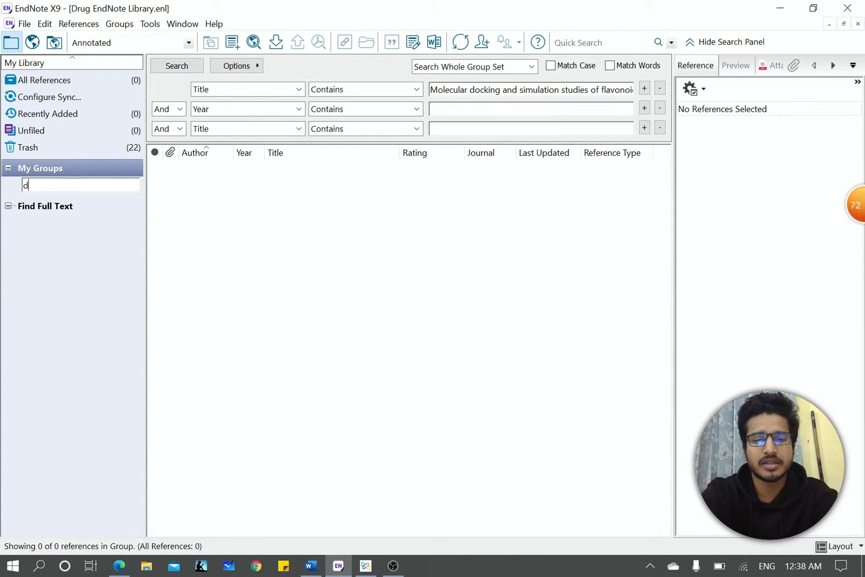
text(rug)
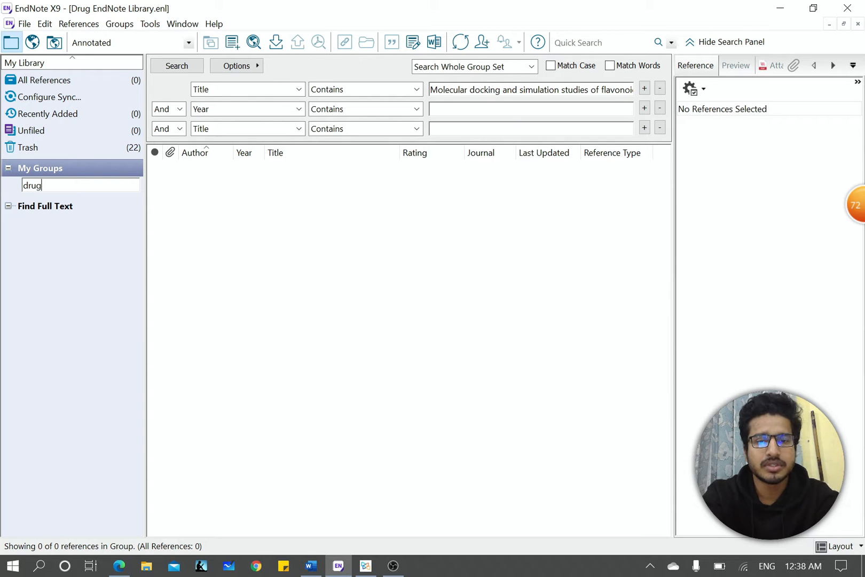
click(235, 196)
click(75, 186)
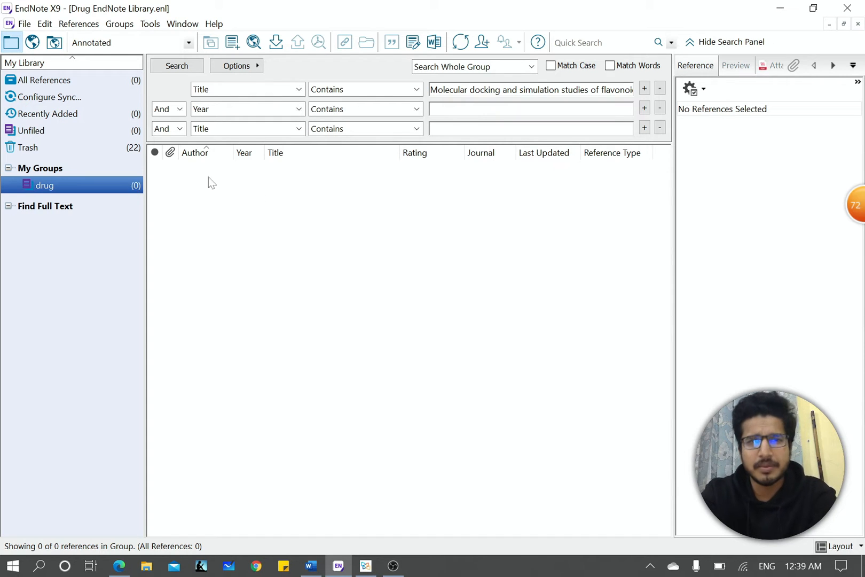
click(274, 209)
click(83, 185)
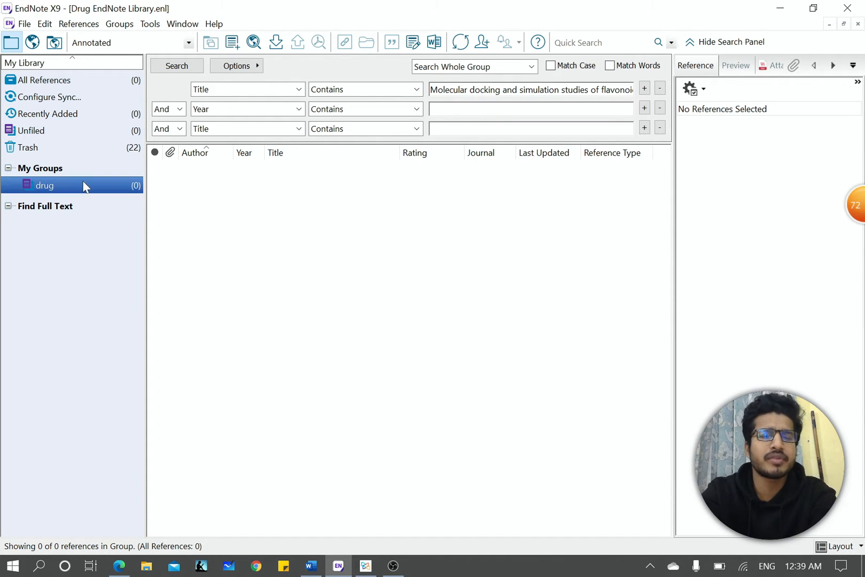
click(267, 250)
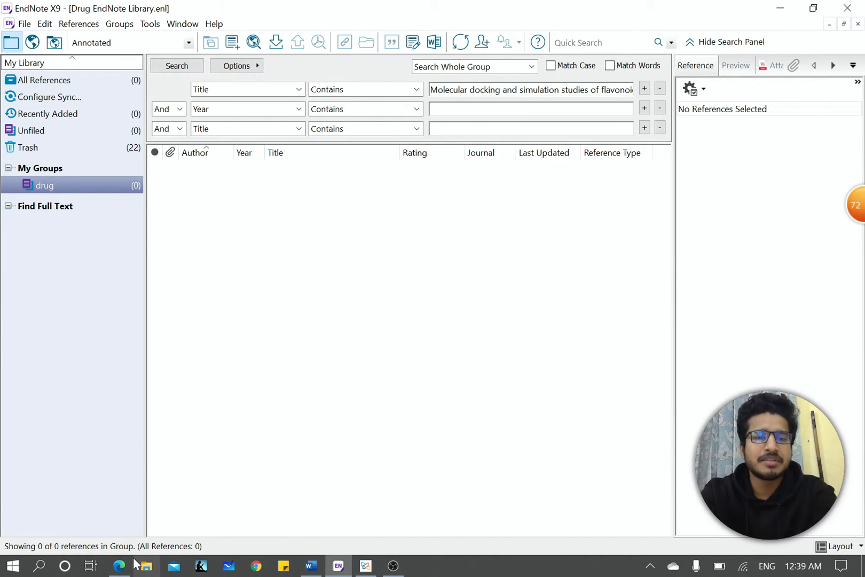
Step: Switch to the PDF reader and view the flavonoid docking paper's title and the Introduction's in-text citations at a larger size
mouse_move(122, 572)
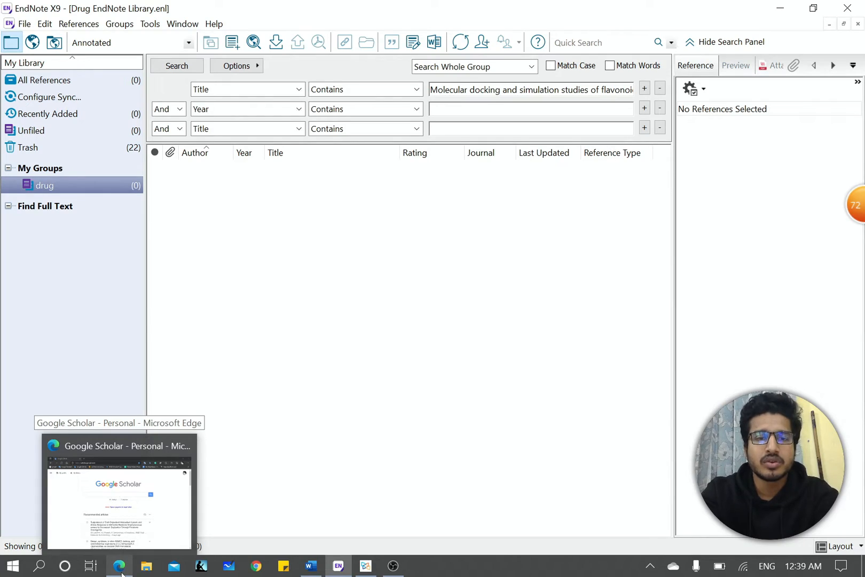
click(366, 566)
click(257, 141)
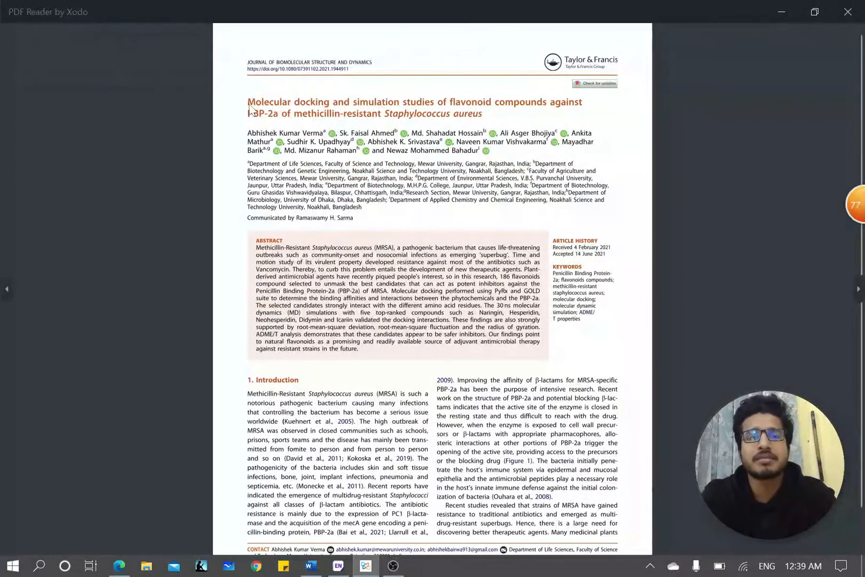
drag(248, 105, 486, 120)
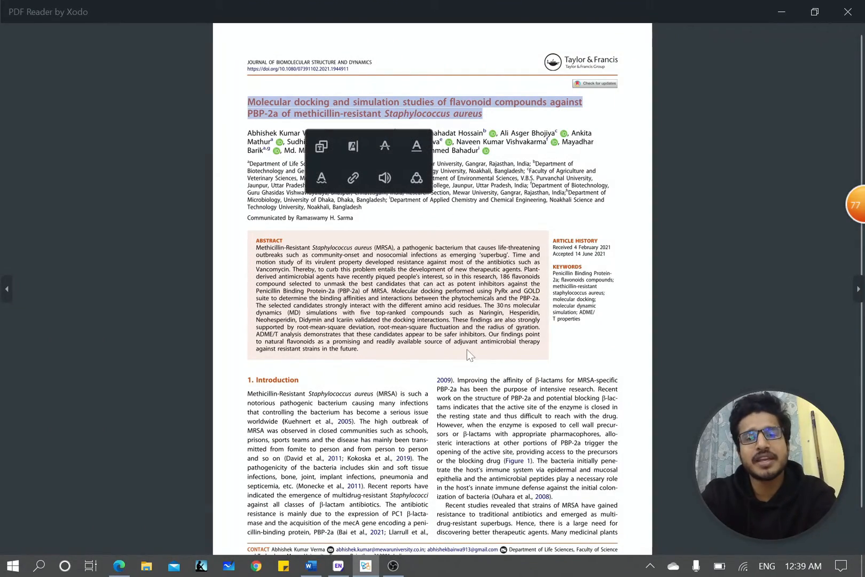
ctrl+scroll(468, 353, up, 3)
scroll(467, 349, down, 5)
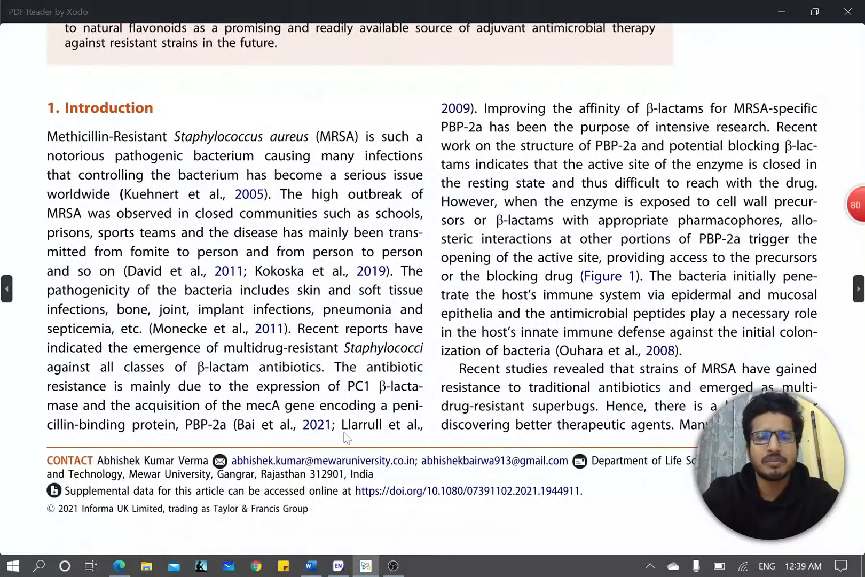
Step: Switch to the Word document, start a new paragraph at "The drug is most commonly", and select the first paragraph
click(312, 565)
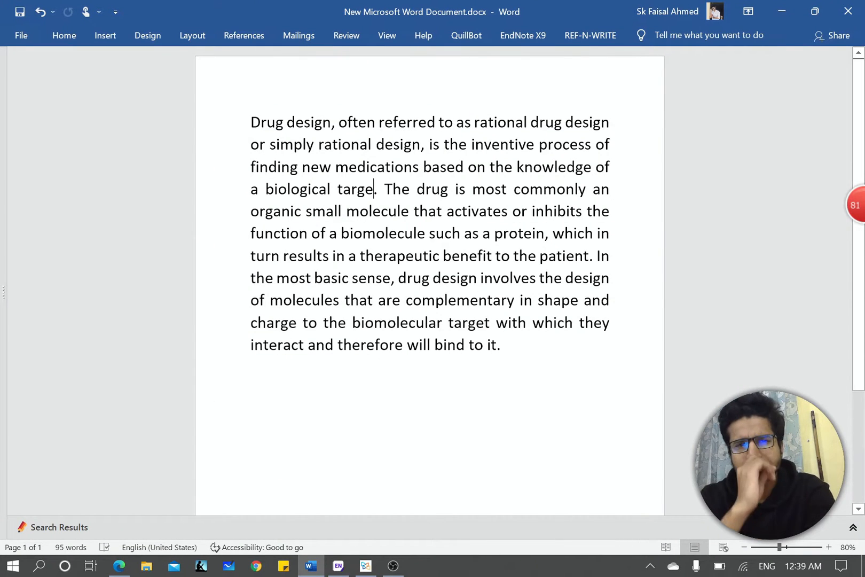
drag(250, 122, 383, 189)
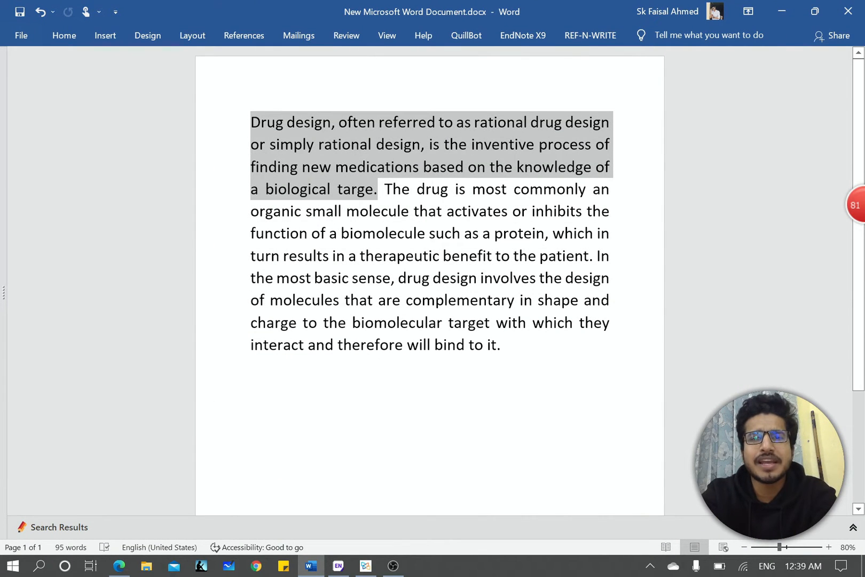
click(385, 189)
key(Return)
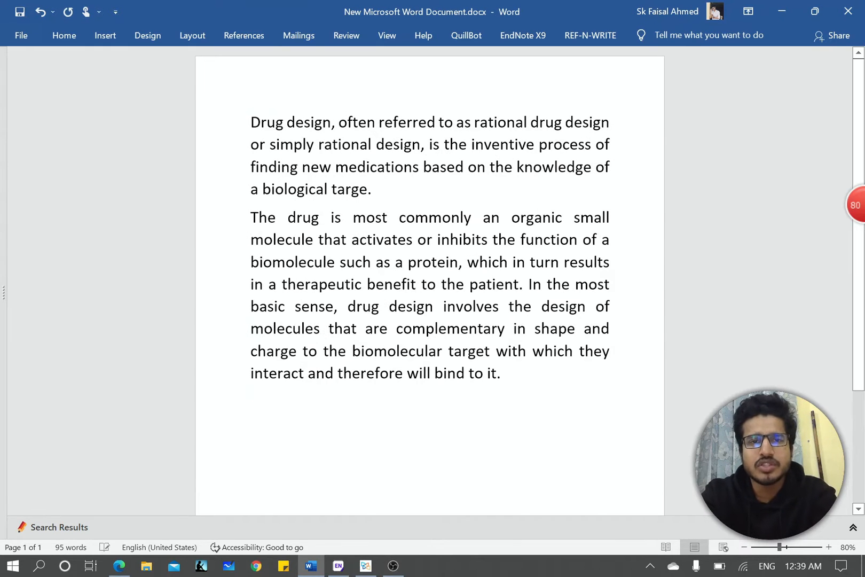
drag(385, 189, 252, 123)
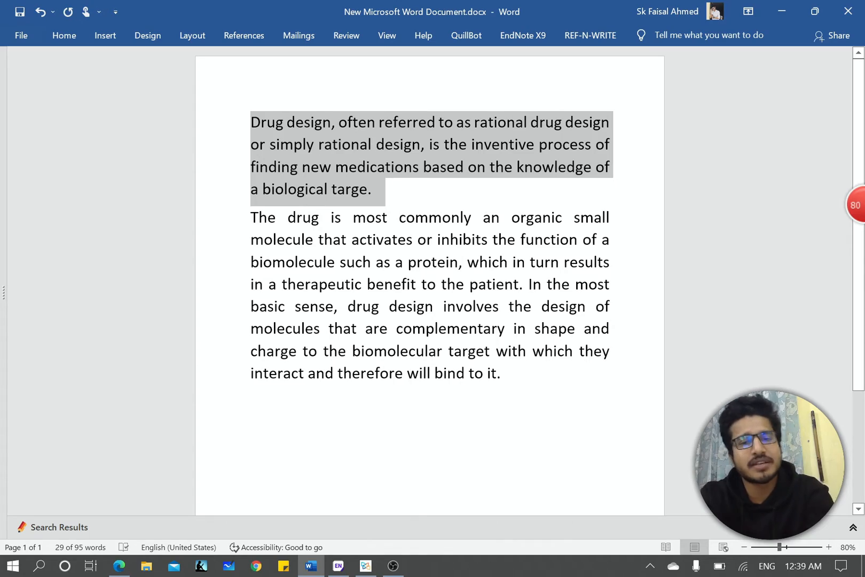
Step: Copy the title of the flavonoid docking paper from the PDF and search for it in Google Scholar
click(363, 568)
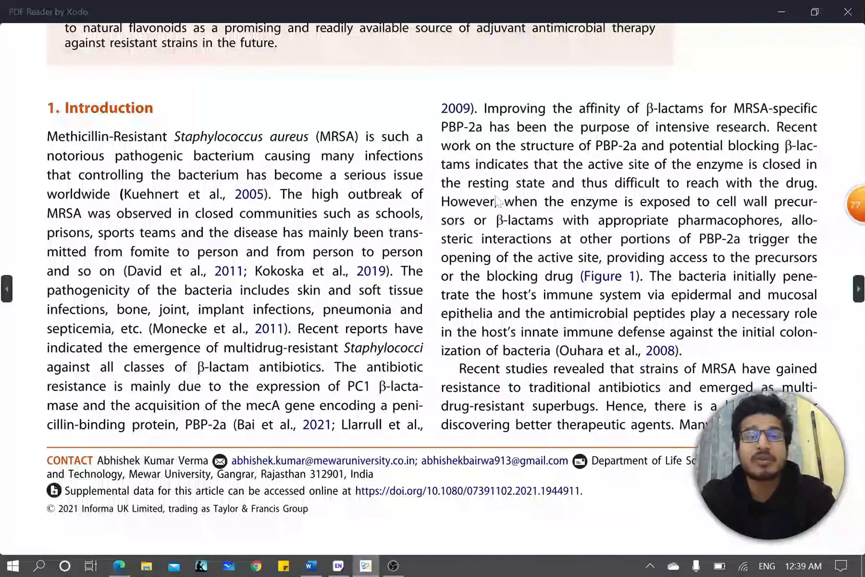
scroll(498, 202, up, 10)
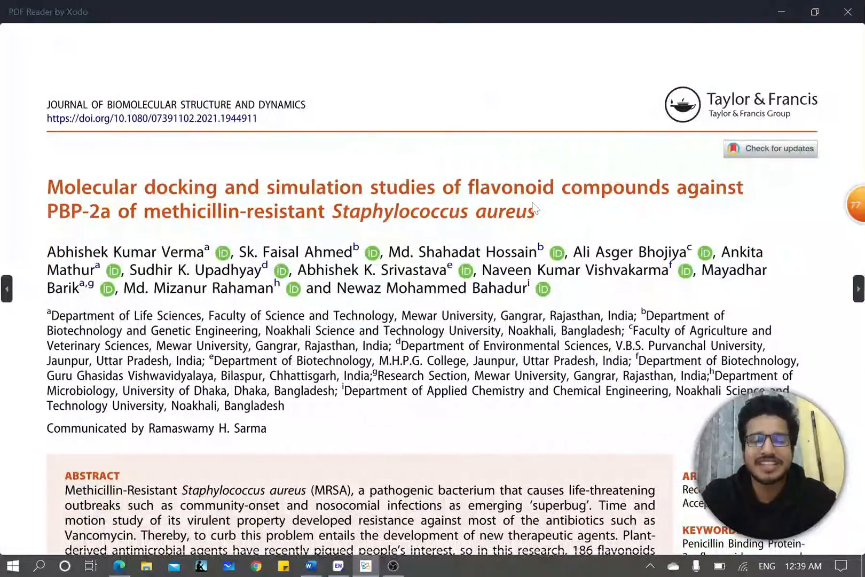
drag(544, 219, 75, 170)
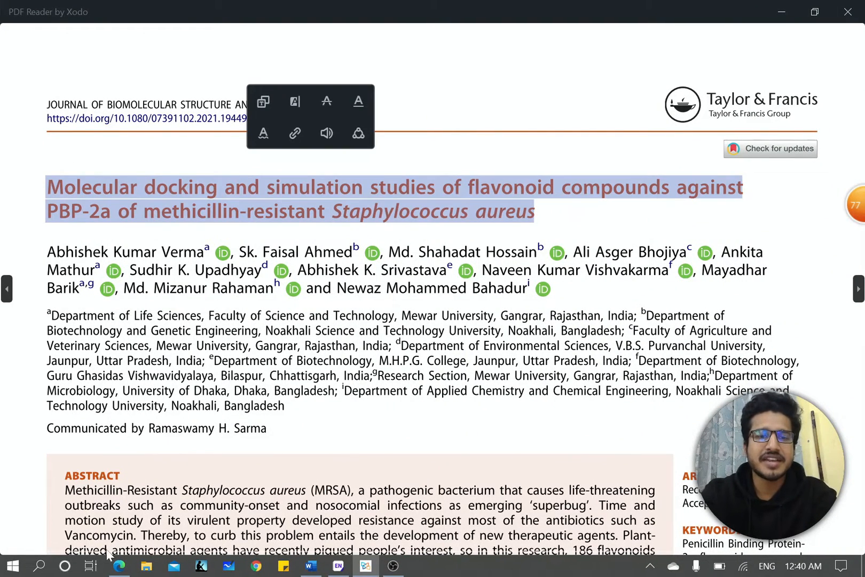
click(123, 570)
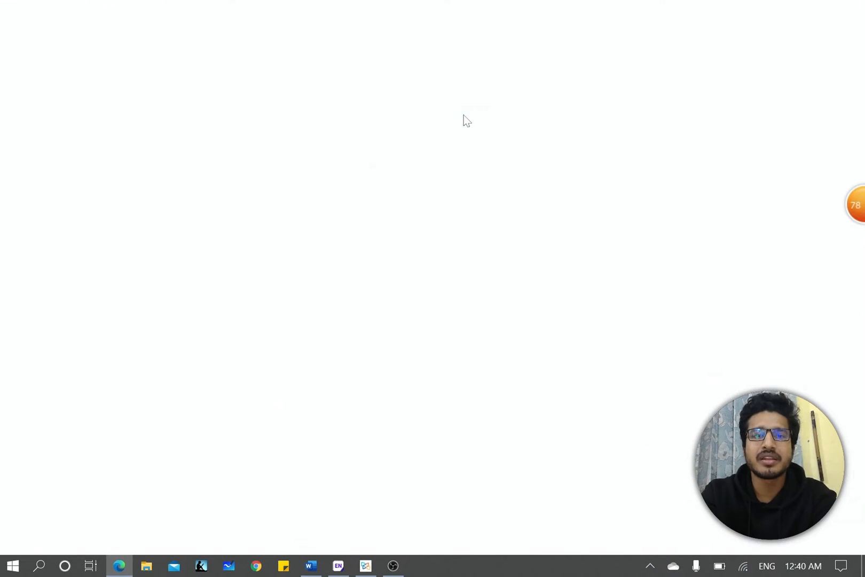
key(ctrl+v)
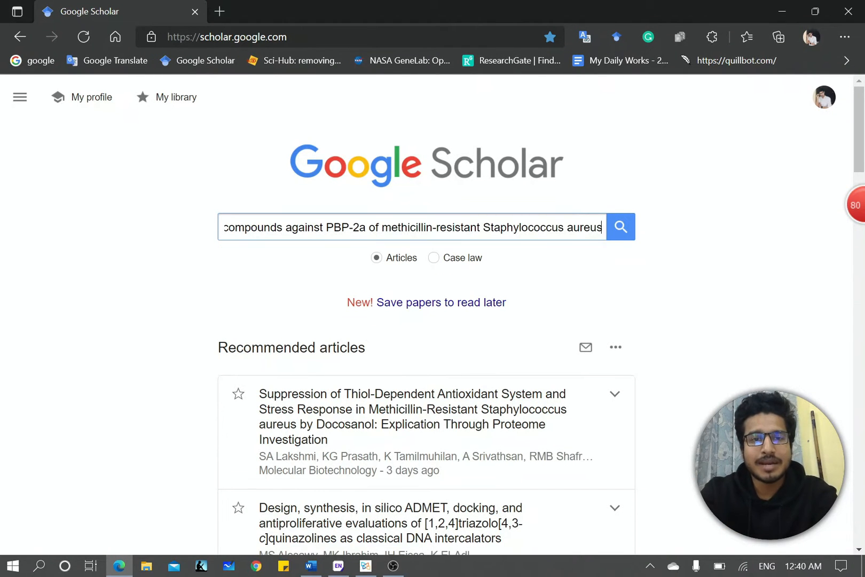
key(Return)
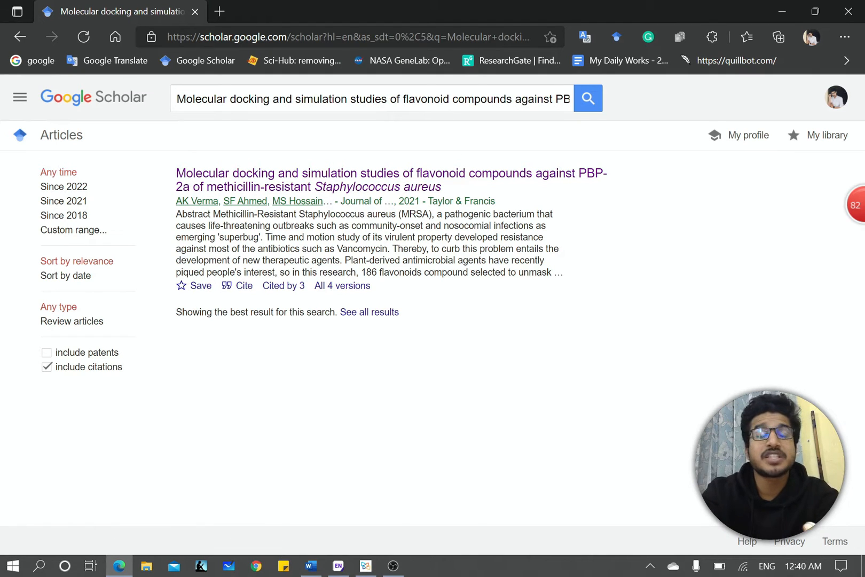
Step: Switch to the Word document and place the cursor at the end of the first paragraph
click(312, 566)
click(275, 152)
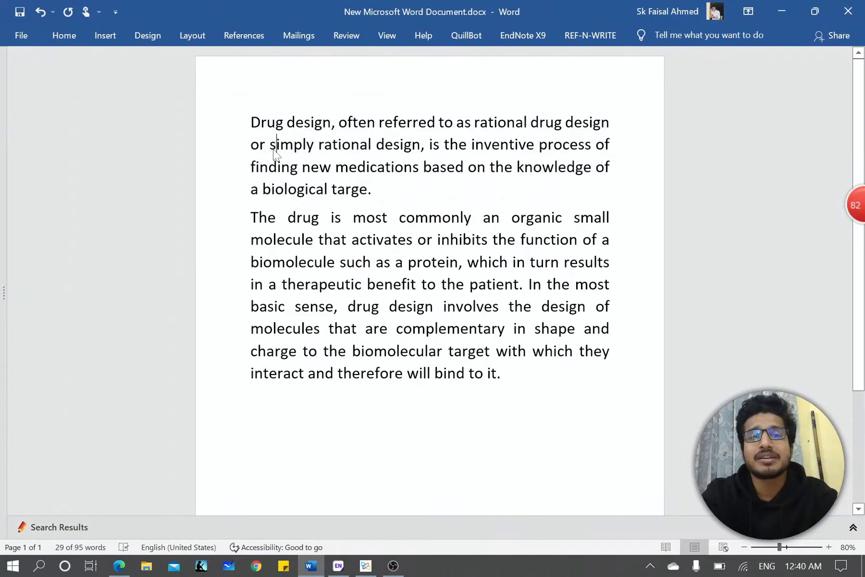
click(367, 190)
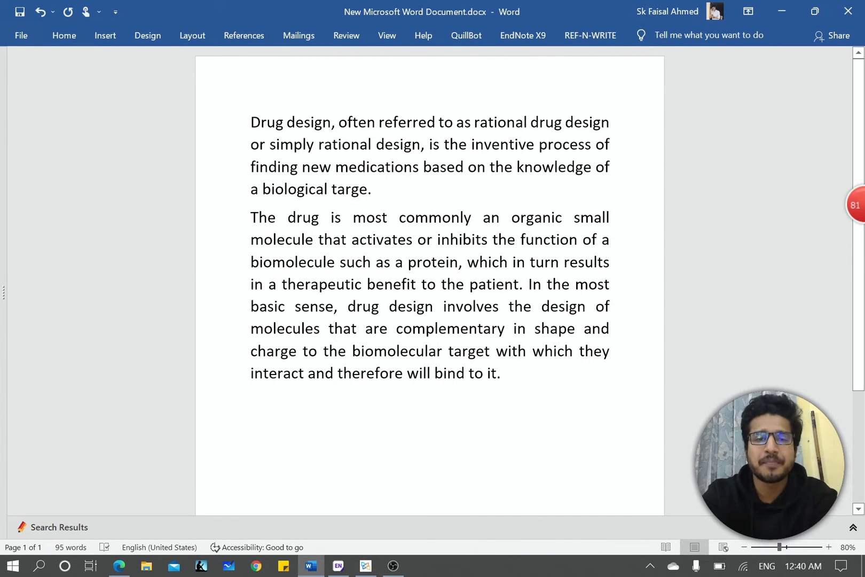
Step: Return to Google Scholar, download the paper's citation in EndNote format, and open scholar.enw to import it into the library
click(120, 566)
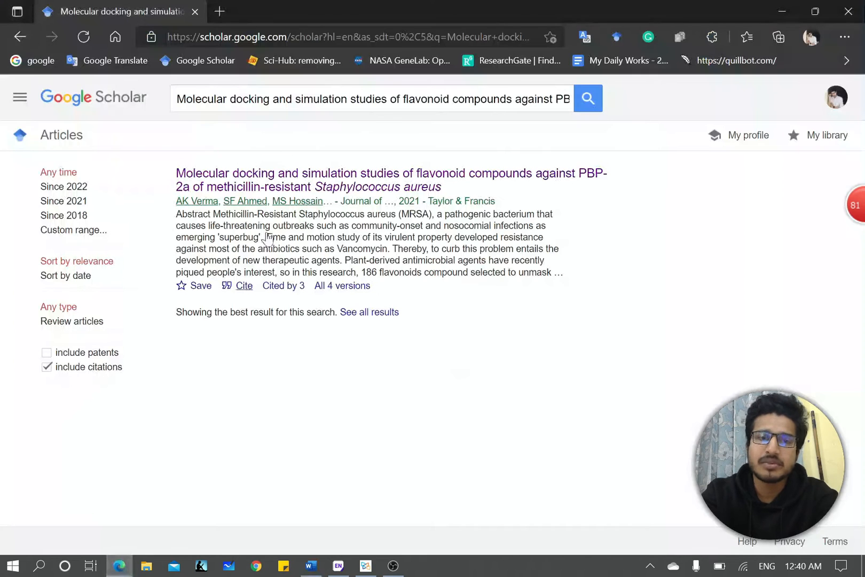
click(244, 286)
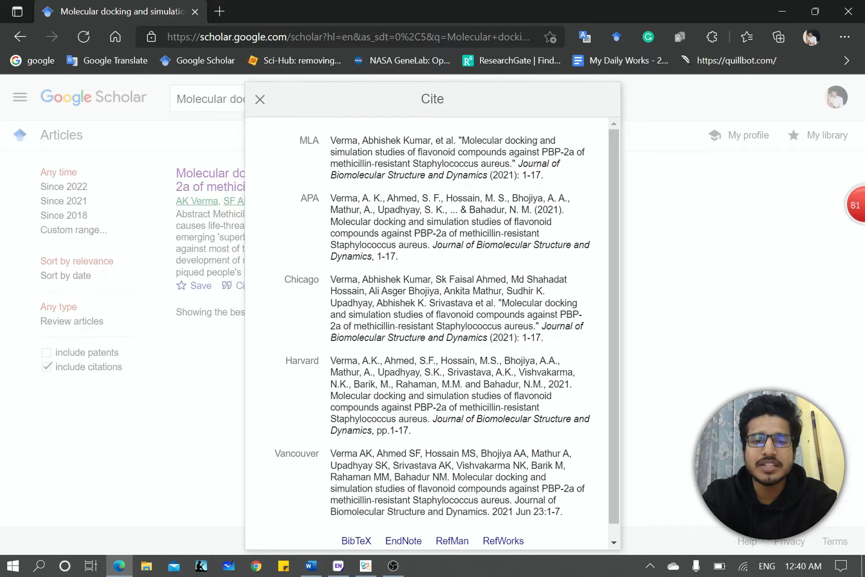
scroll(402, 543, down, 1)
click(404, 528)
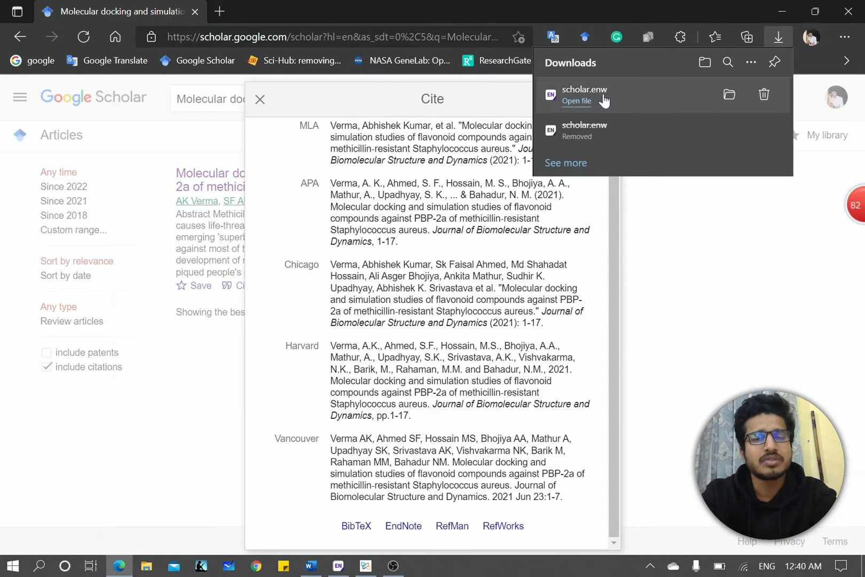
click(604, 100)
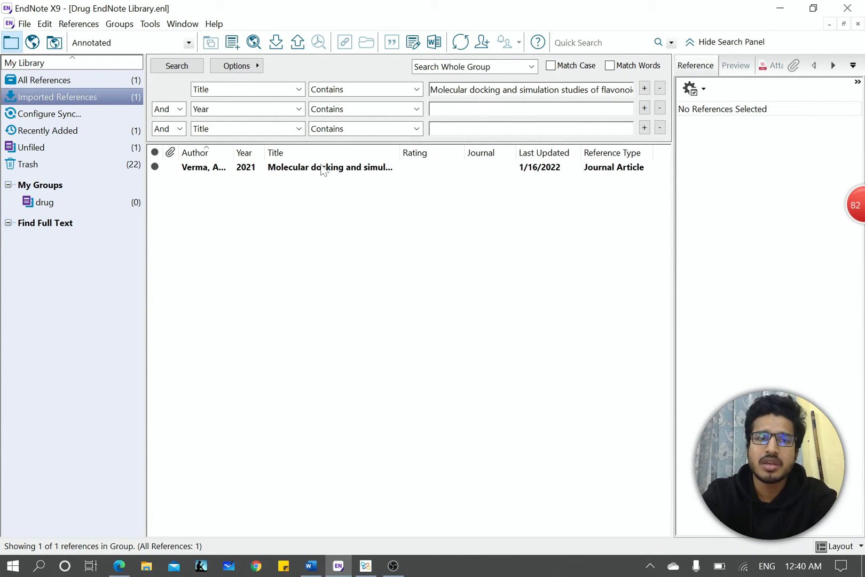
Step: Add the imported flavonoid docking reference to the existing drug group and open that group
click(91, 204)
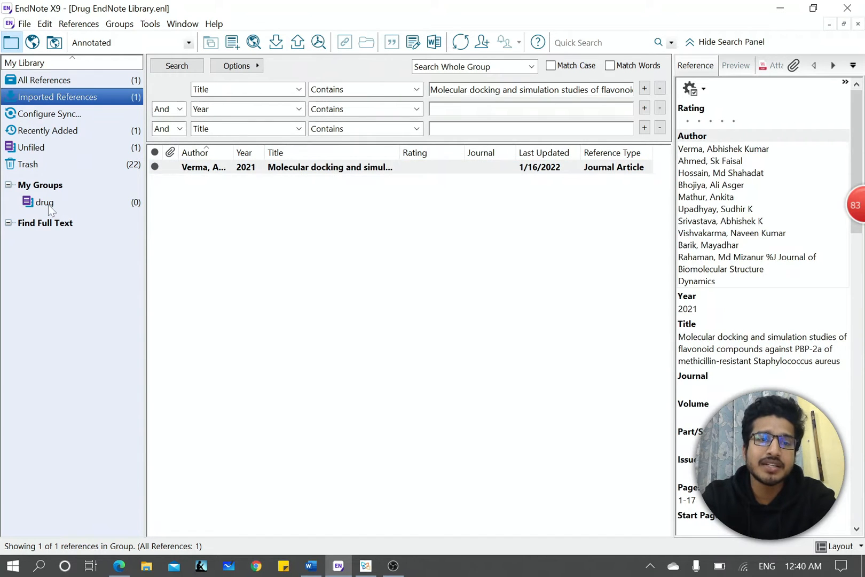
click(48, 205)
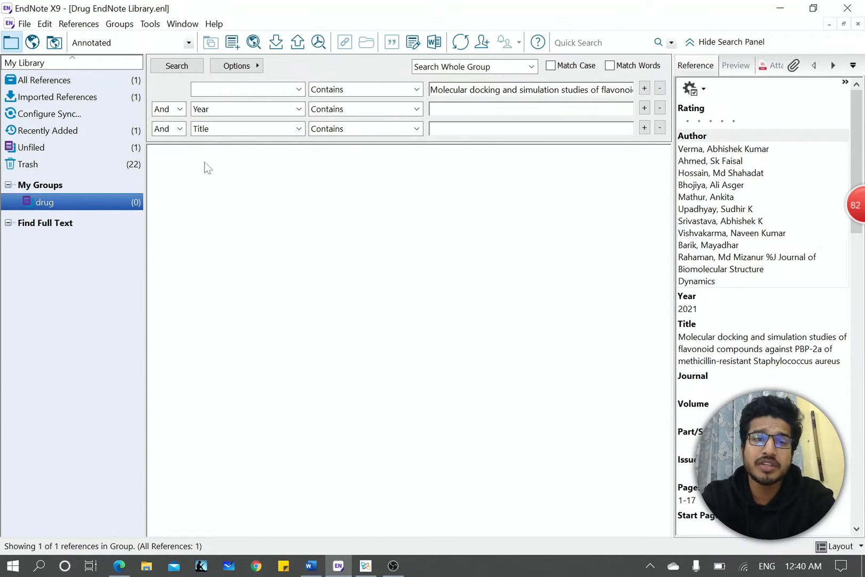
click(92, 98)
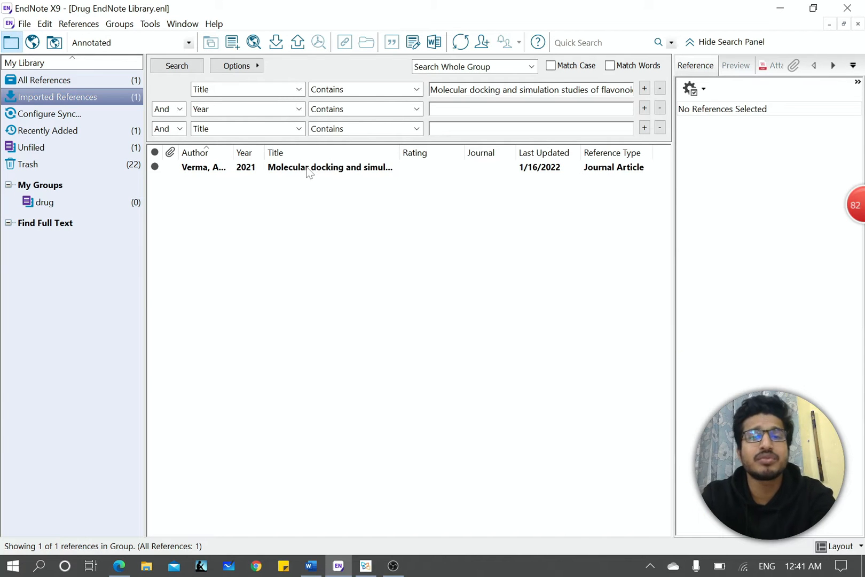
click(315, 168)
right_click(318, 167)
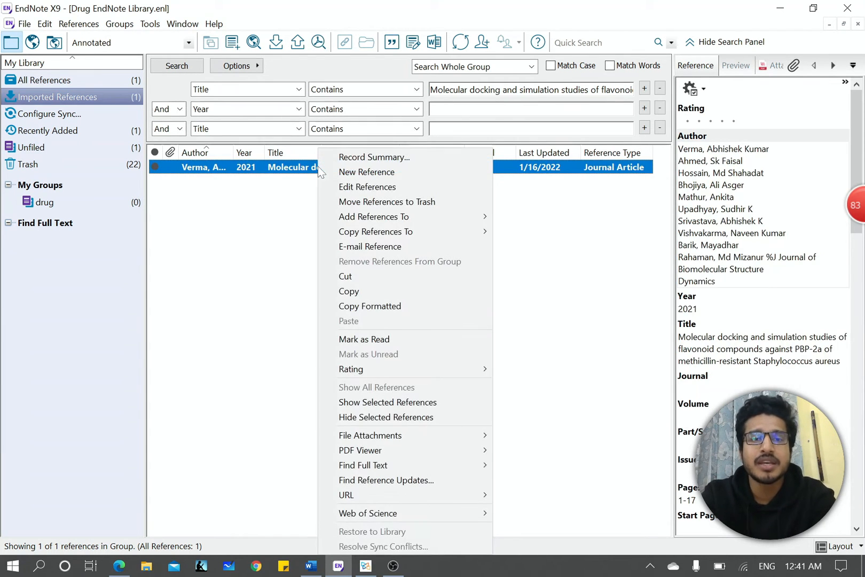
mouse_move(411, 216)
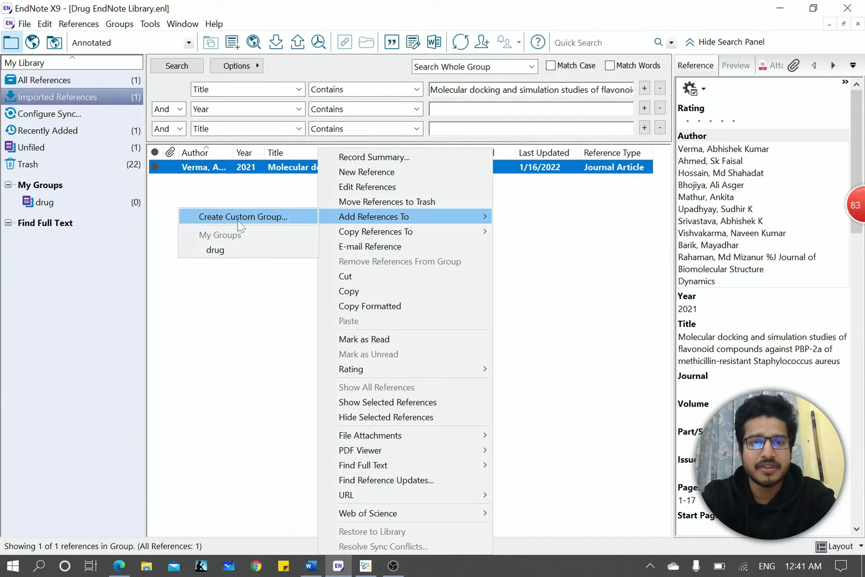
click(233, 244)
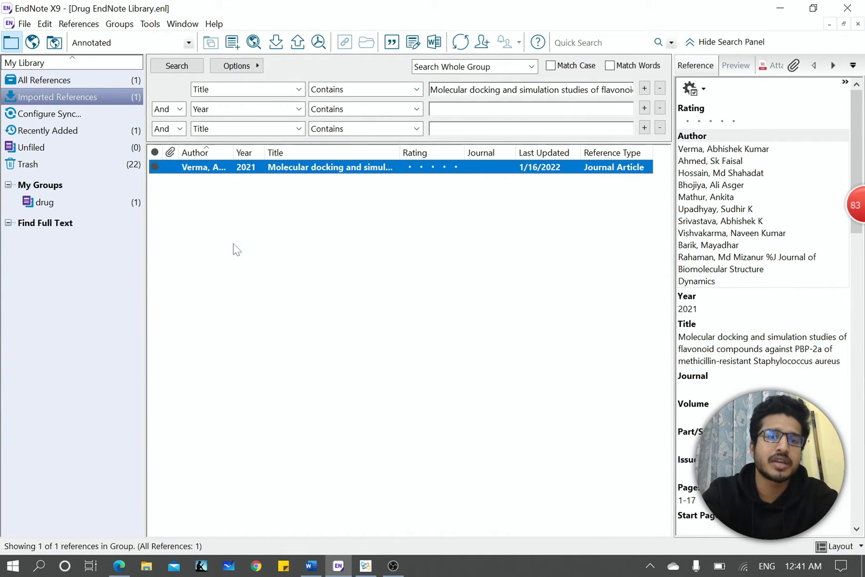
click(85, 203)
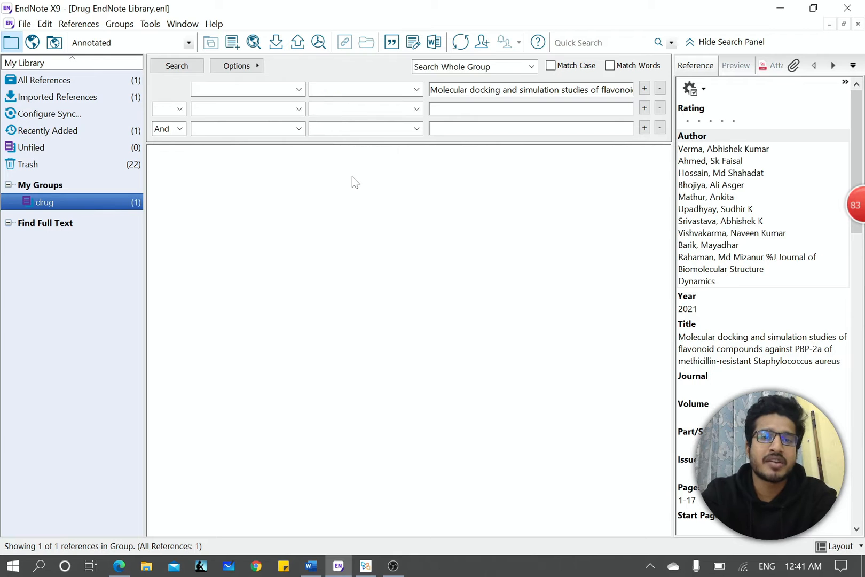
Step: Select the flavonoid docking reference in EndNote's drug group and switch to the Word document
click(321, 567)
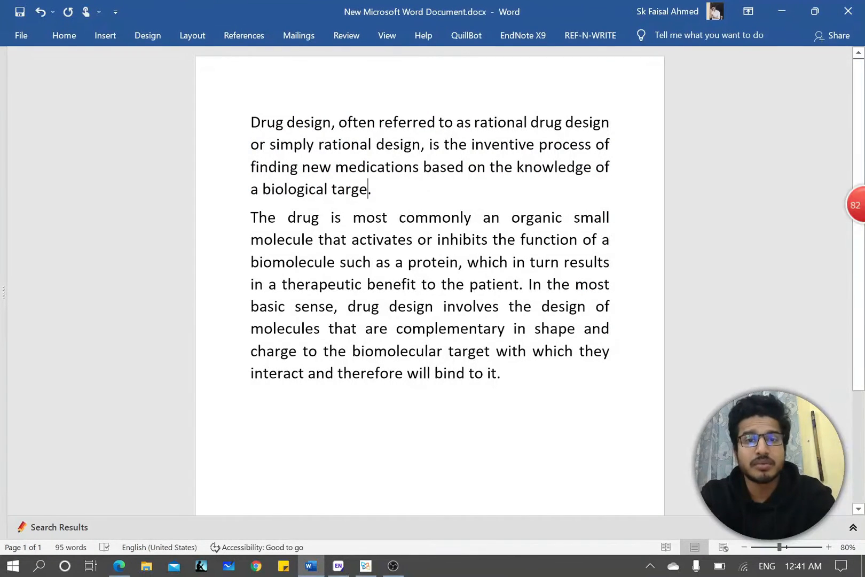
click(339, 567)
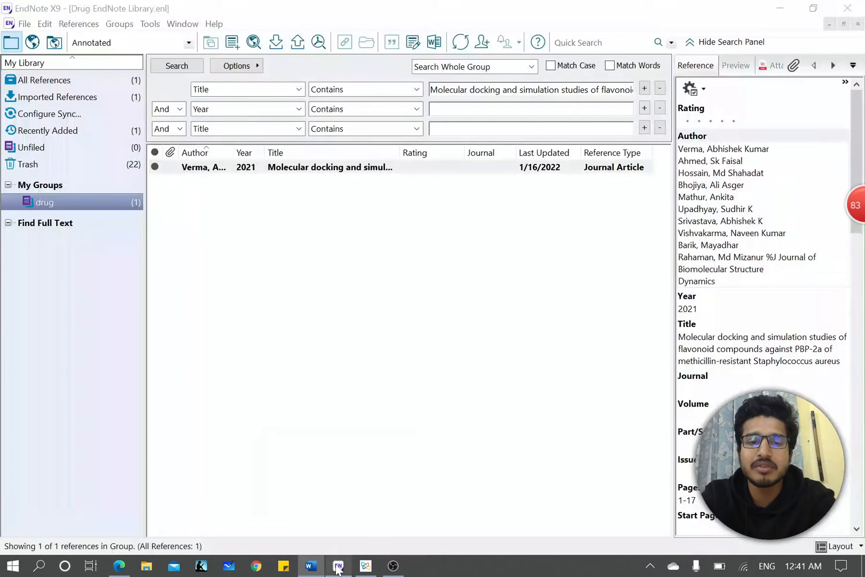
click(293, 167)
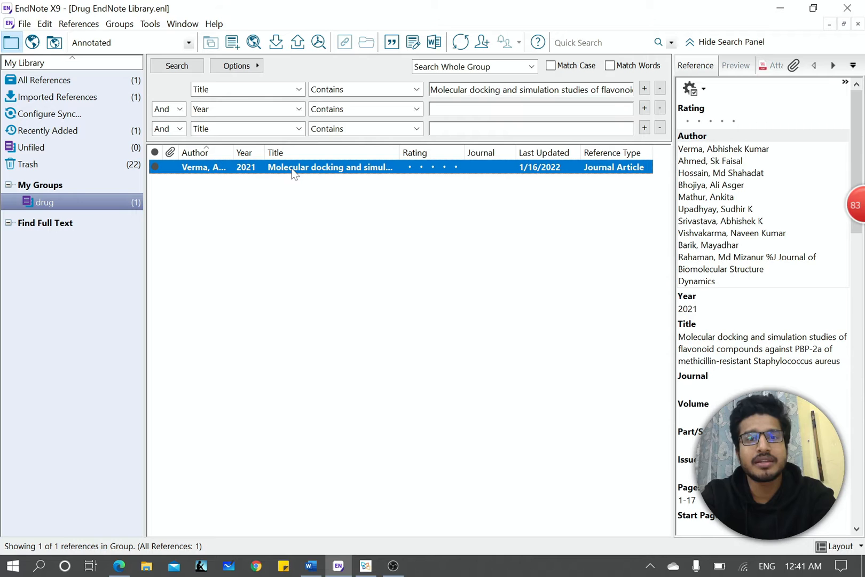
click(310, 566)
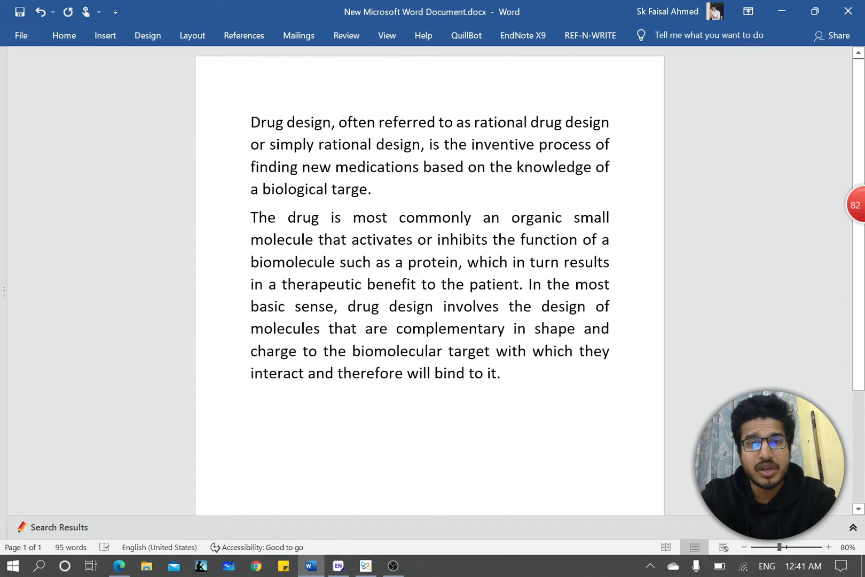
click(338, 566)
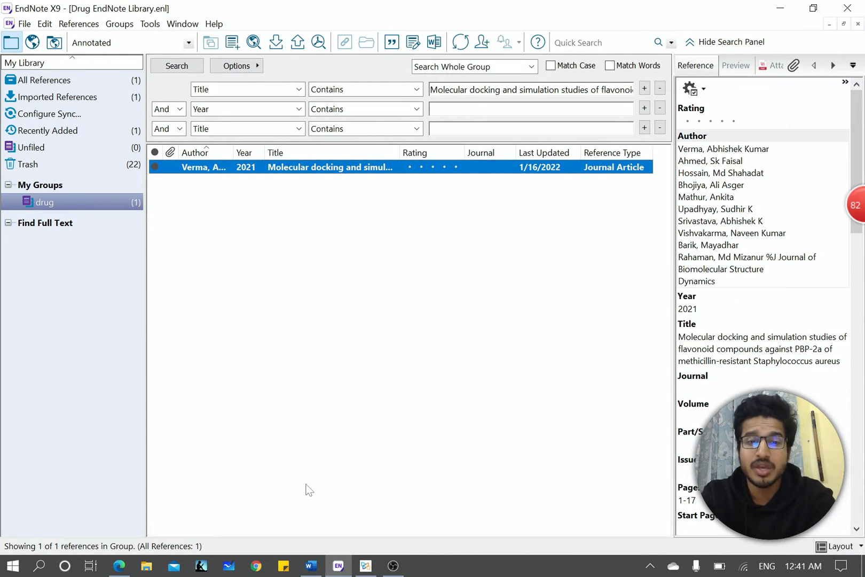
click(306, 569)
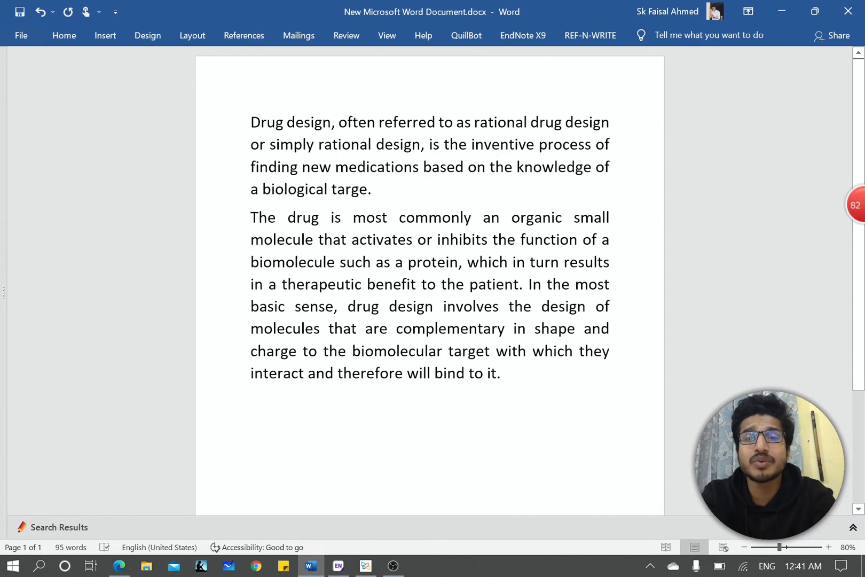
Step: Insert the selected EndNote reference as a citation at the end of the Word document's first paragraph
click(525, 36)
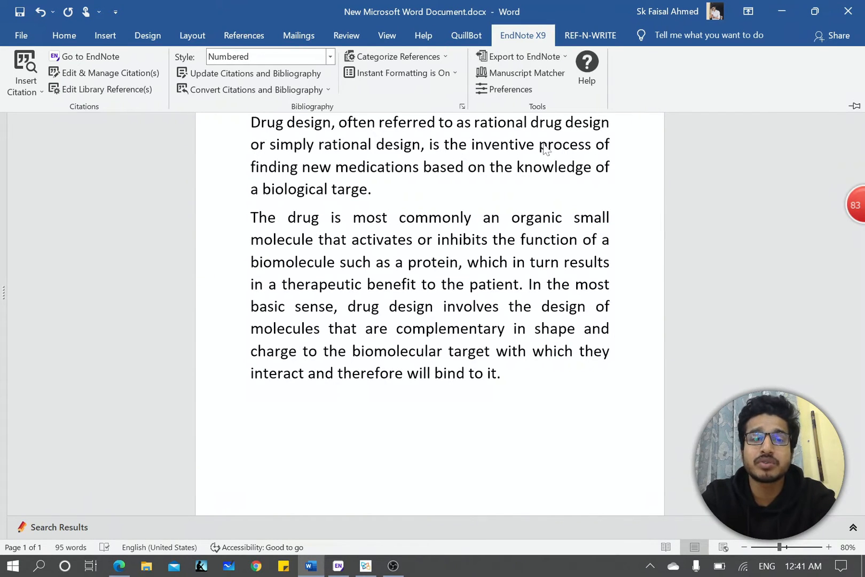
click(39, 87)
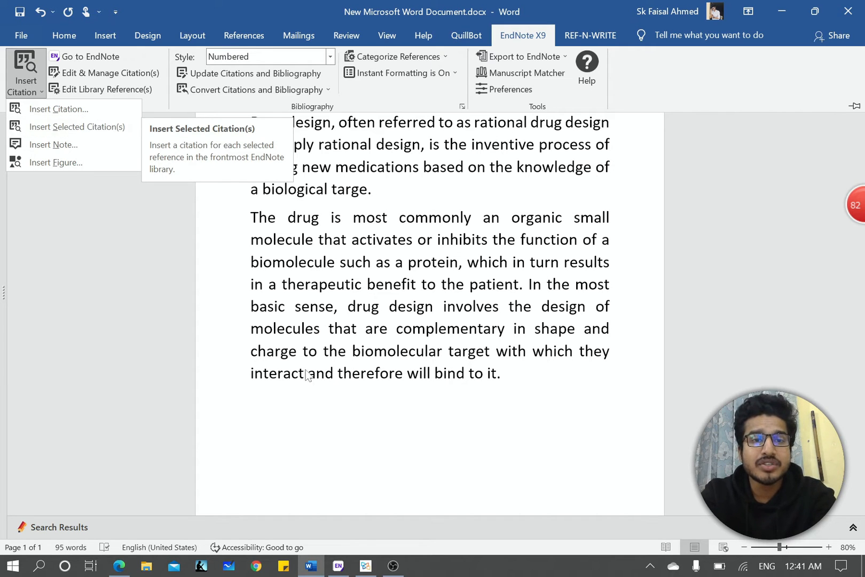
click(342, 565)
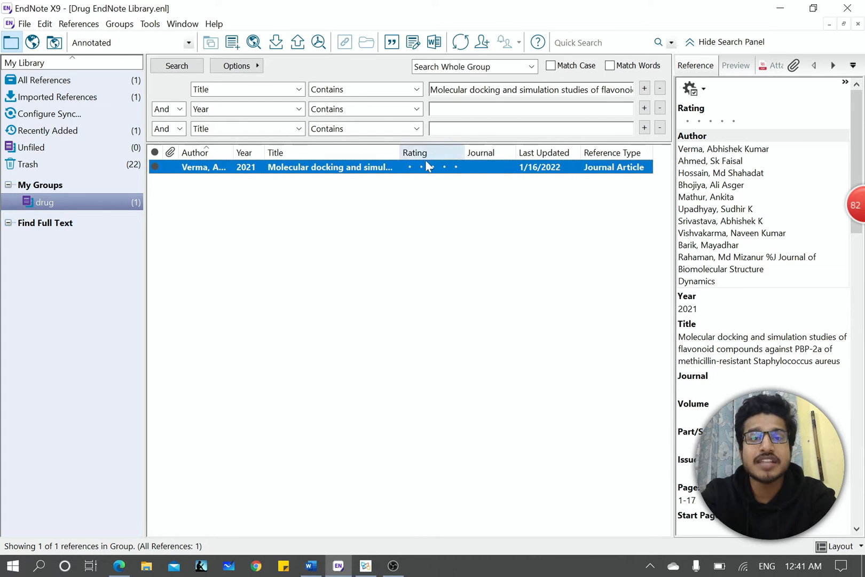
click(310, 566)
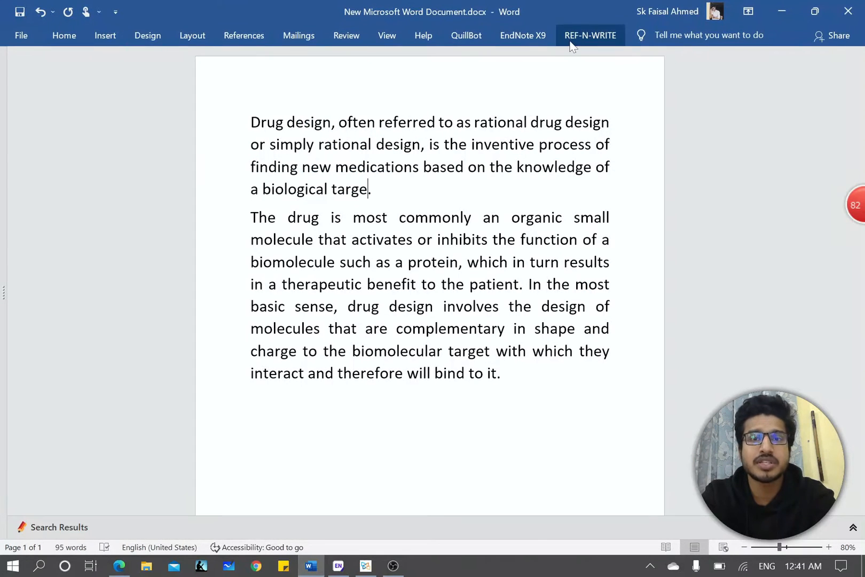
click(525, 36)
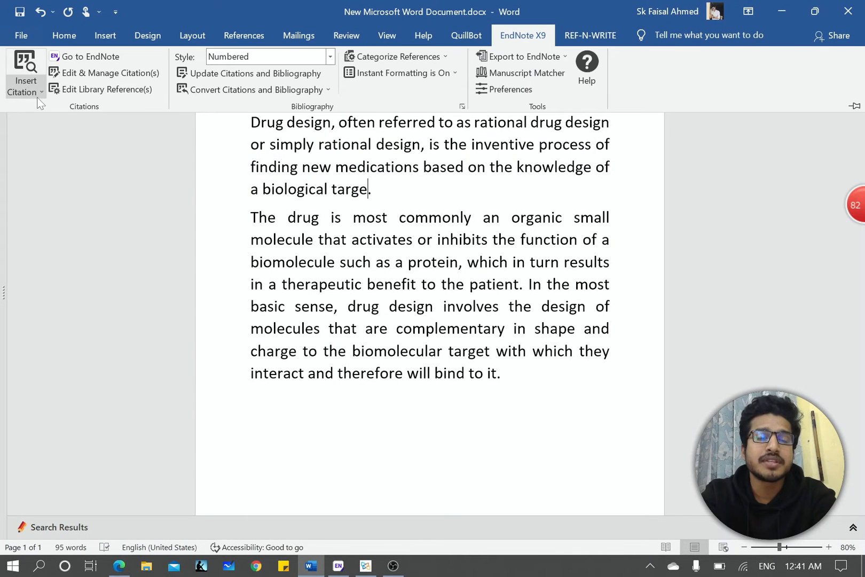
click(41, 93)
click(62, 126)
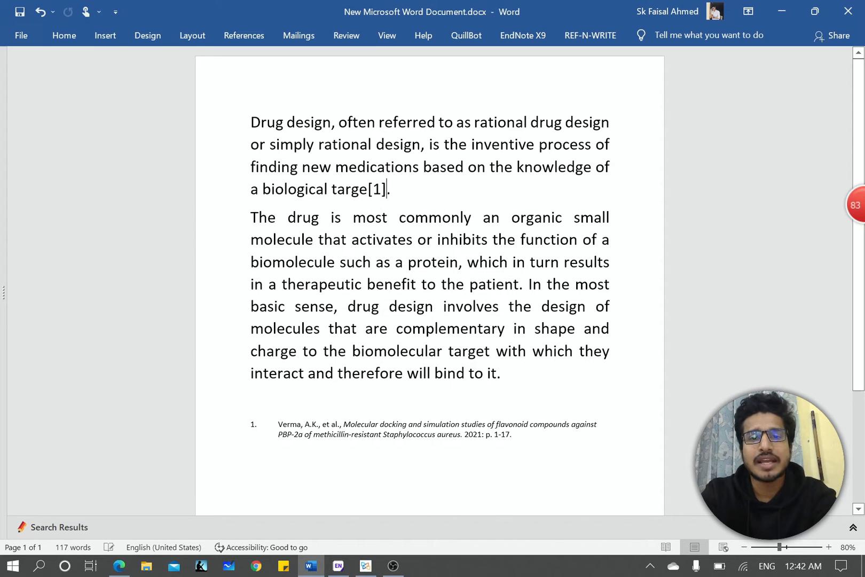
drag(513, 436, 270, 420)
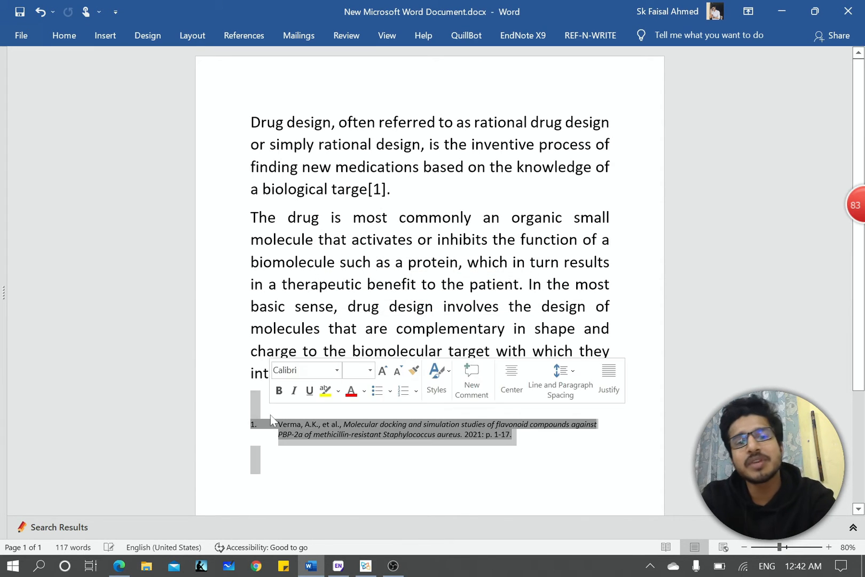
click(395, 189)
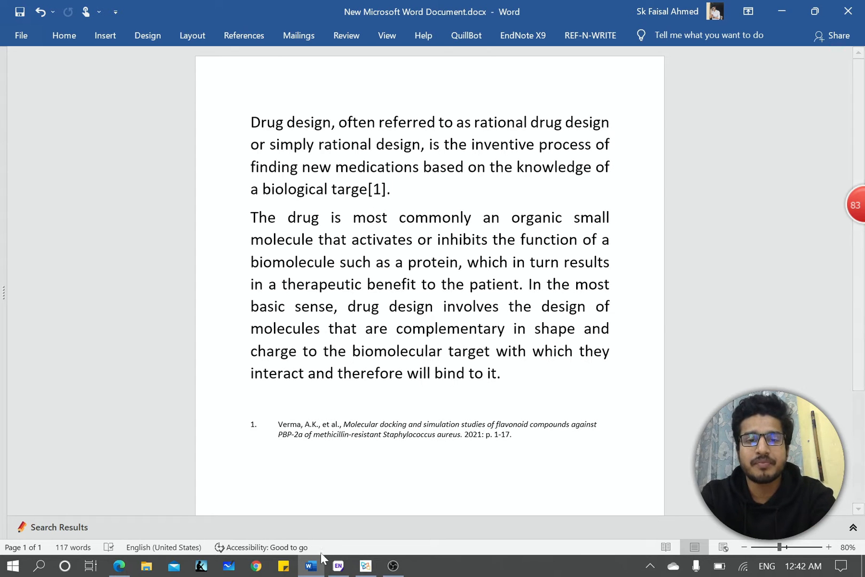
Step: Switch to the PDF reader, open the "Unlocking SGK1 inhibitor potential" paper and copy its title
click(365, 566)
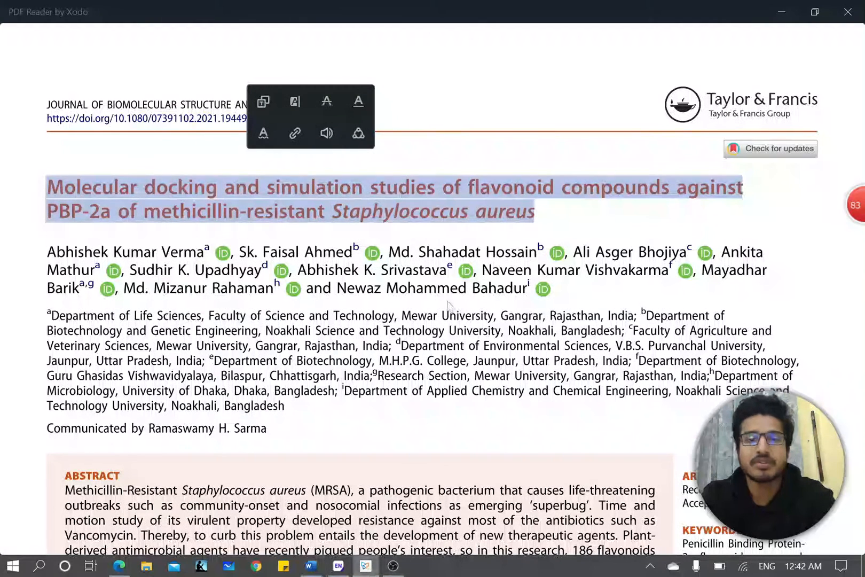
click(522, 162)
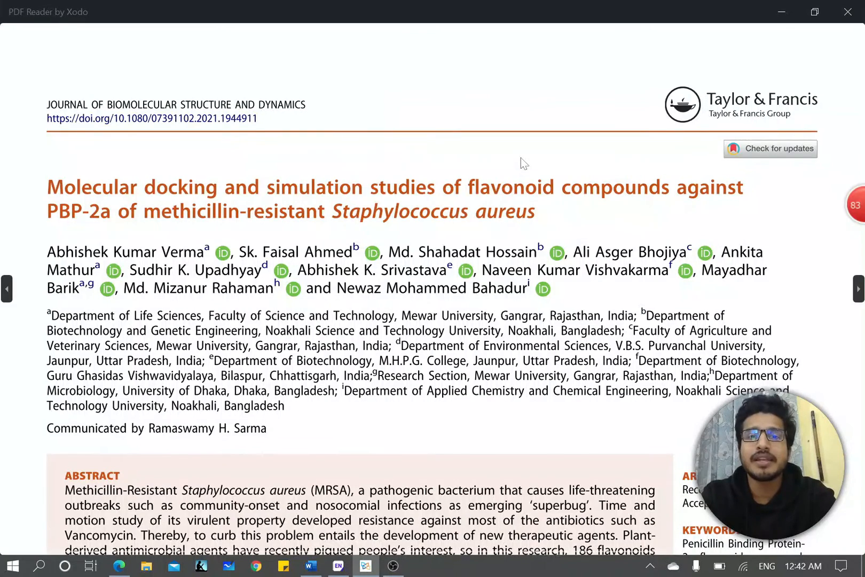
click(522, 162)
click(280, 71)
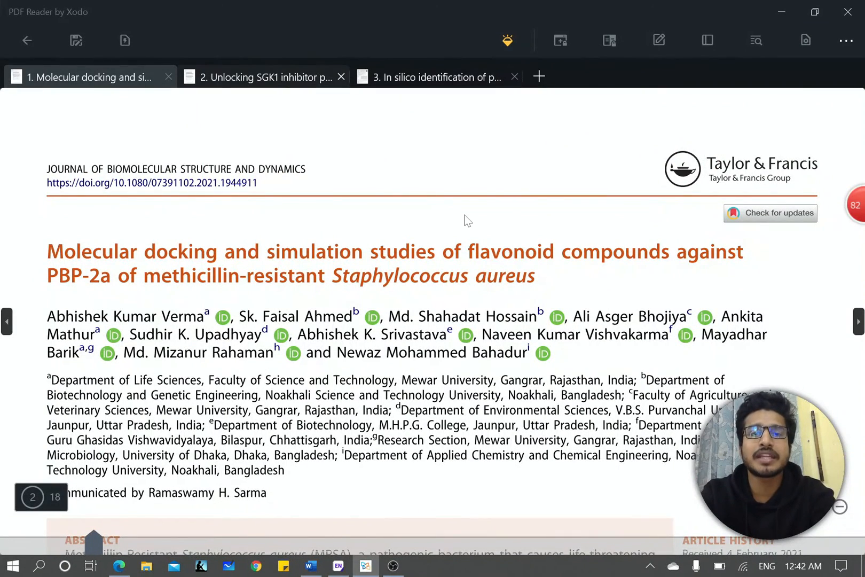
scroll(371, 199, up, 5)
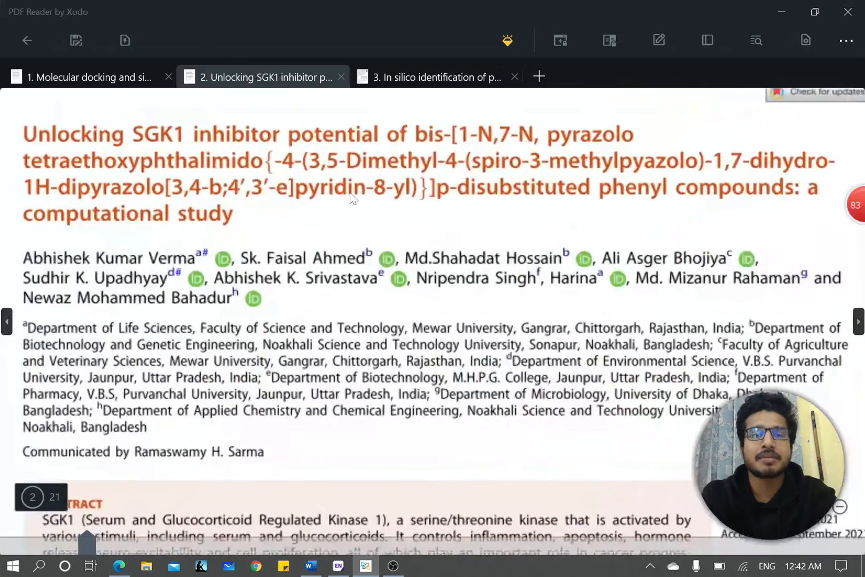
drag(31, 181, 236, 262)
click(236, 262)
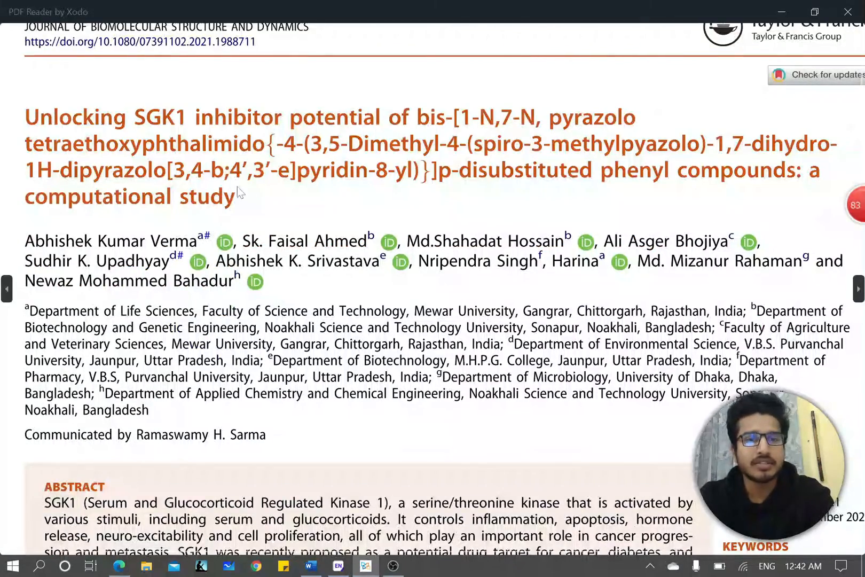
mouse_move(243, 197)
mouse_down()
mouse_move(24, 170)
mouse_move(135, 143)
mouse_move(28, 116)
mouse_up()
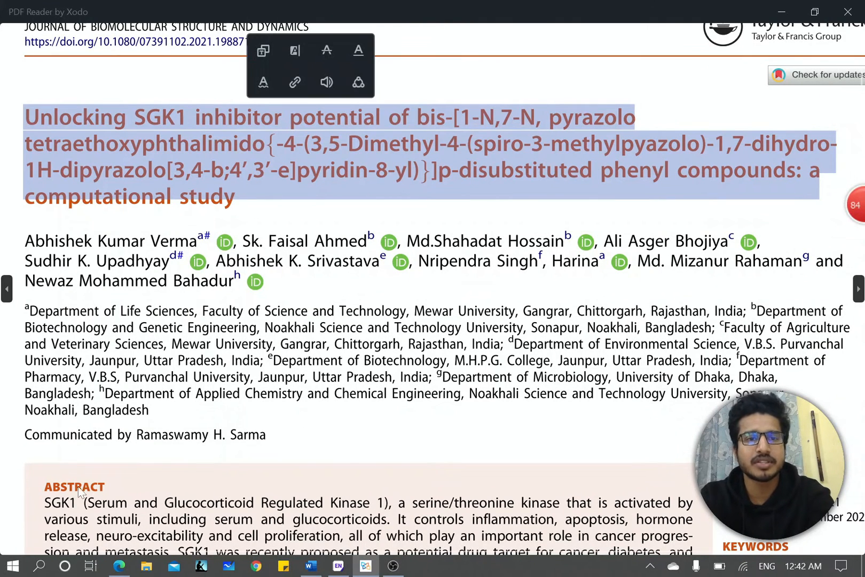
Step: Switch to Google Scholar, close the previous paper's citation window and search for the copied SGK1 inhibitor title
click(119, 566)
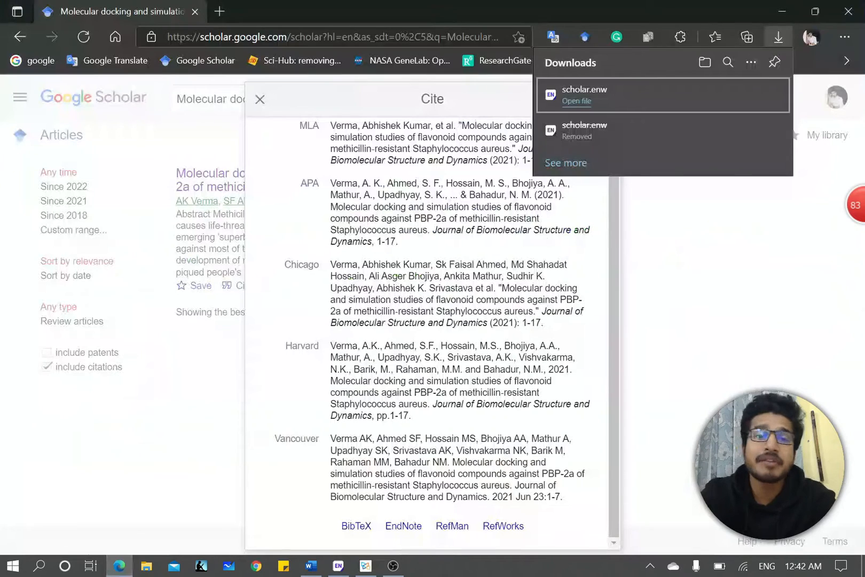
click(260, 101)
click(260, 100)
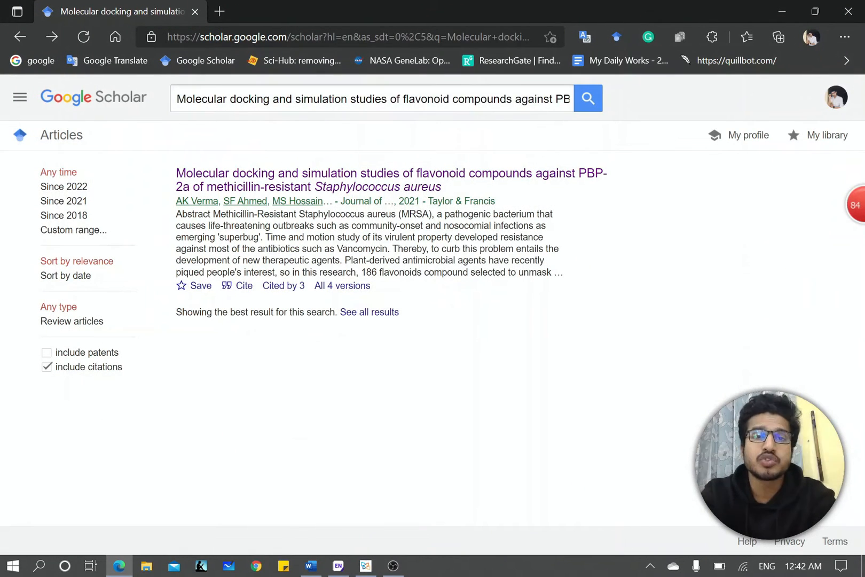
triple_click(260, 100)
key(ctrl+v)
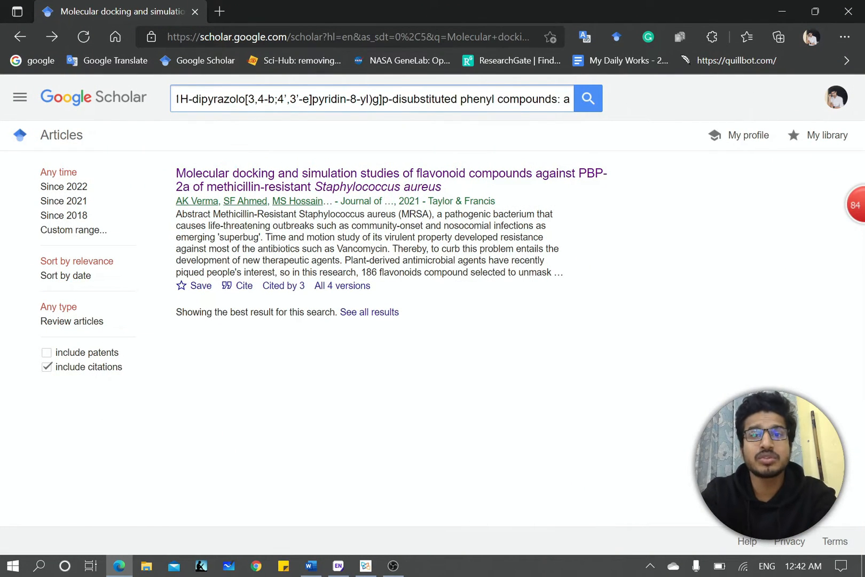
click(587, 106)
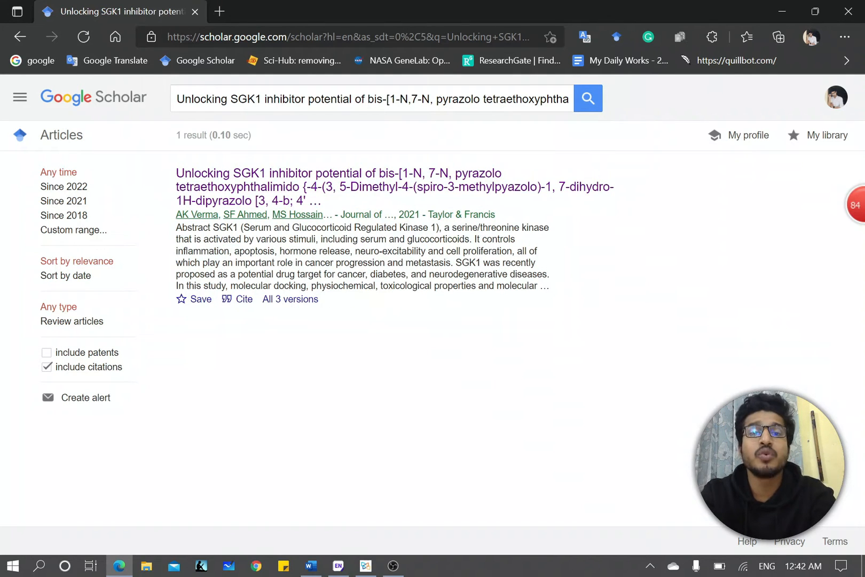
Step: Download the SGK1 paper's citation in EndNote format and open scholar (1).enw to import it into the library
click(241, 300)
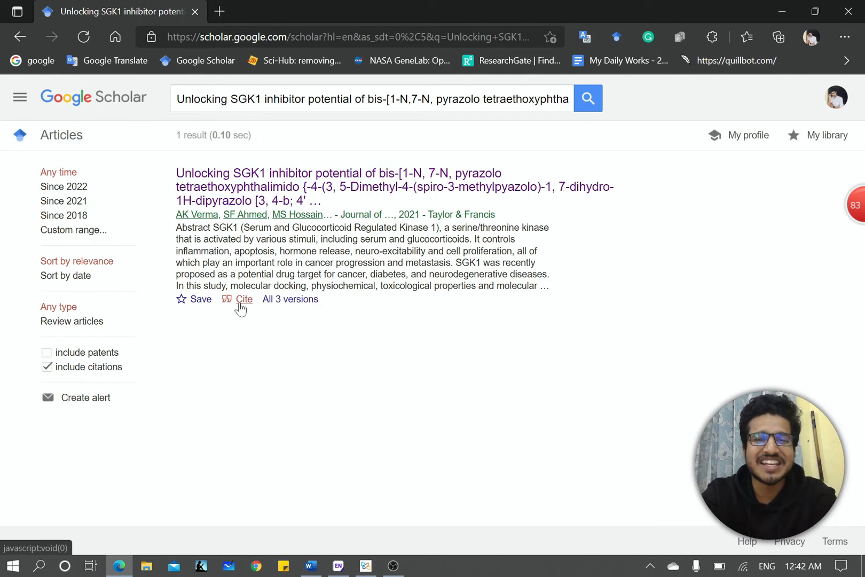
scroll(307, 327, down, 3)
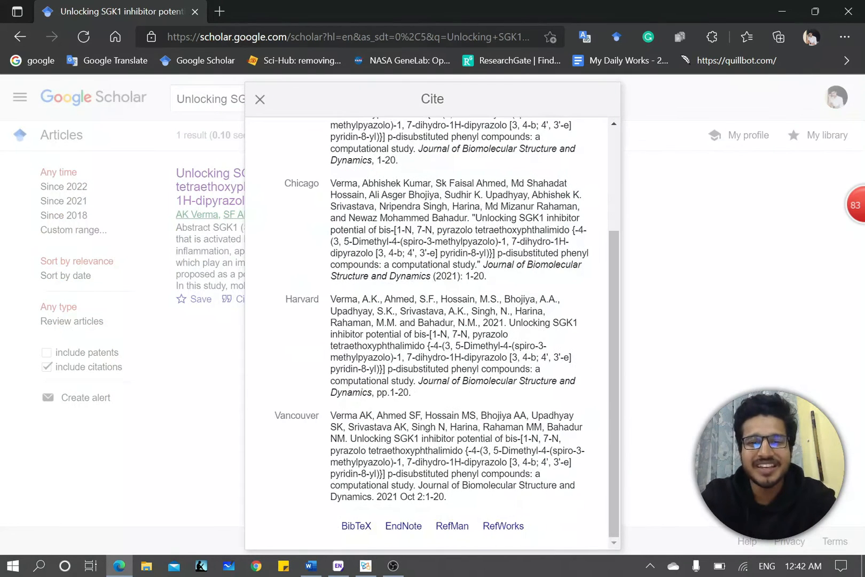
click(403, 527)
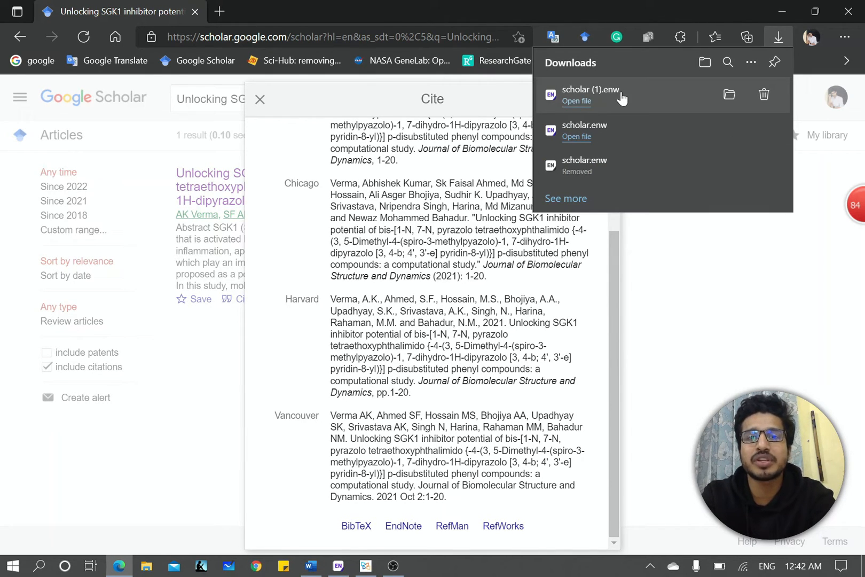
click(602, 97)
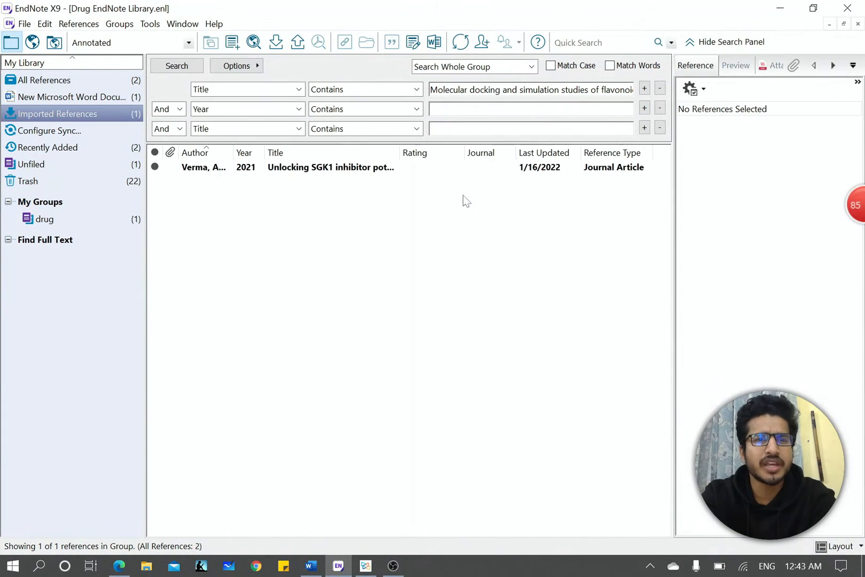
Step: Add the imported SGK1 inhibitor reference to the drug group and display that group's references
click(327, 170)
right_click(325, 170)
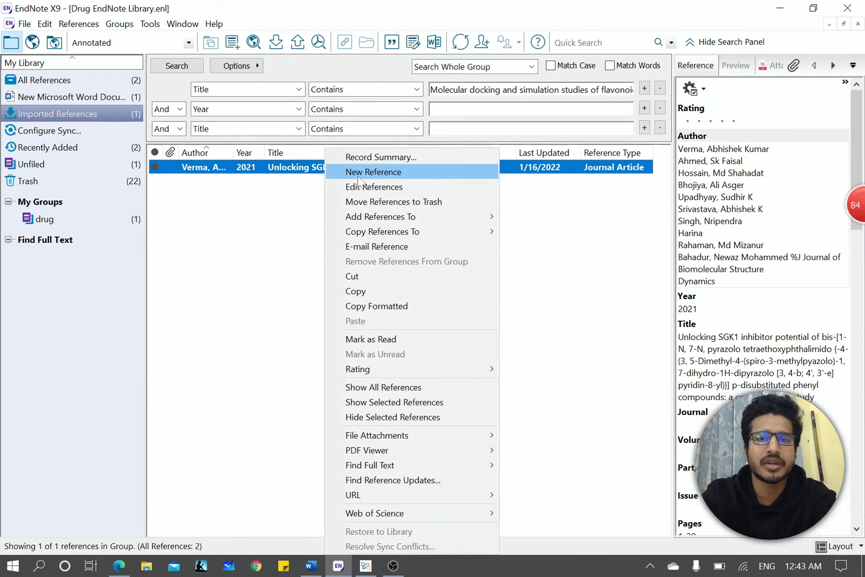
mouse_move(381, 216)
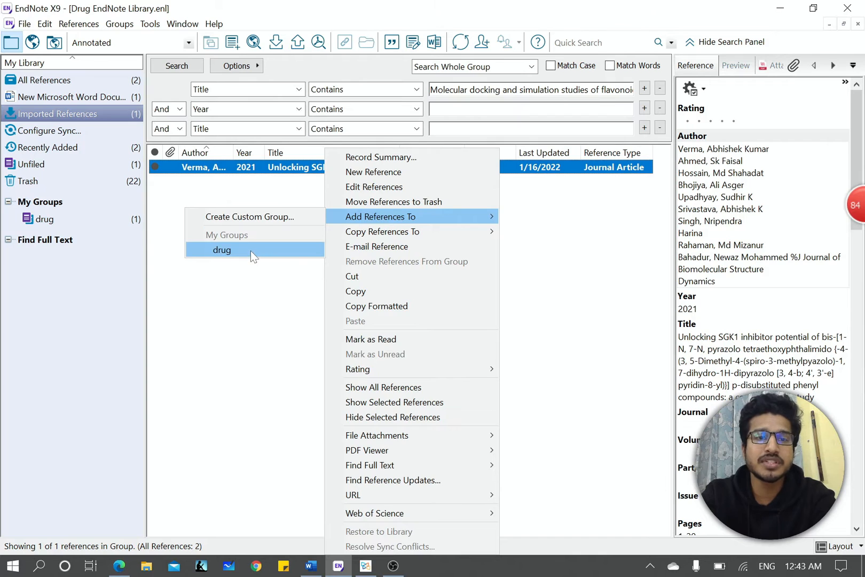
click(254, 252)
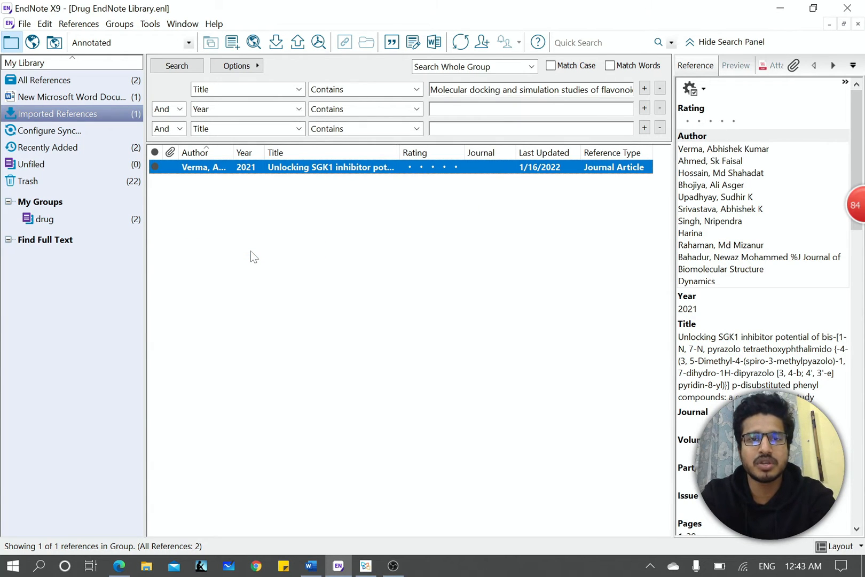
click(100, 220)
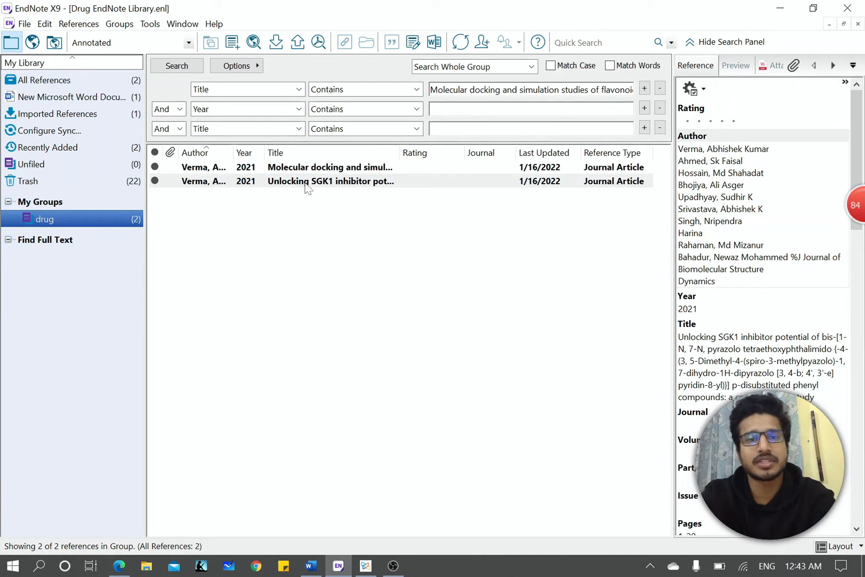
Step: Join the Word document's second paragraph to the first and insert the group's SGK1 inhibitor reference as a citation after "patient"
click(309, 181)
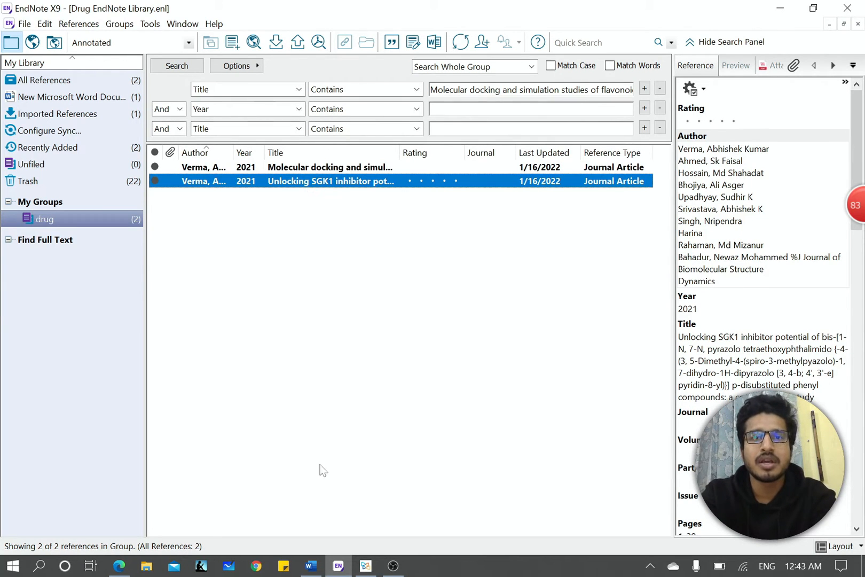
click(311, 566)
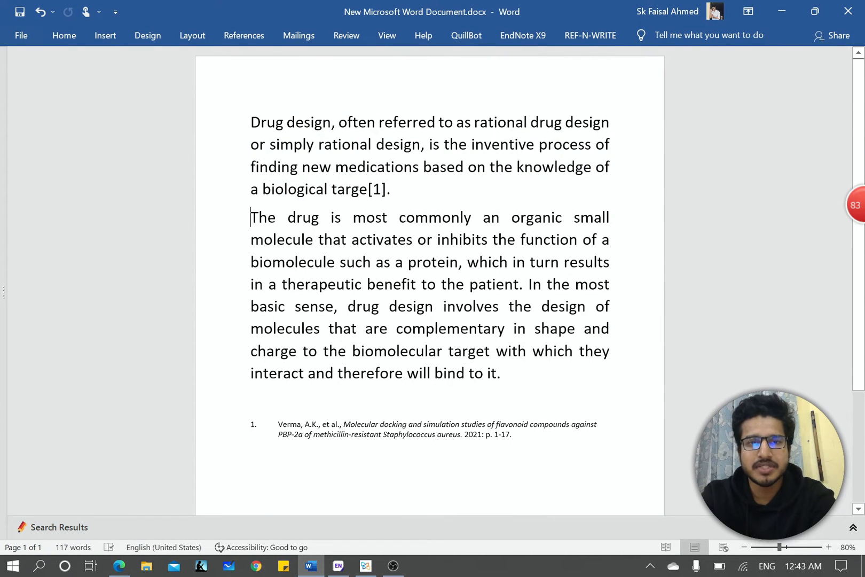
key(ctrl+z)
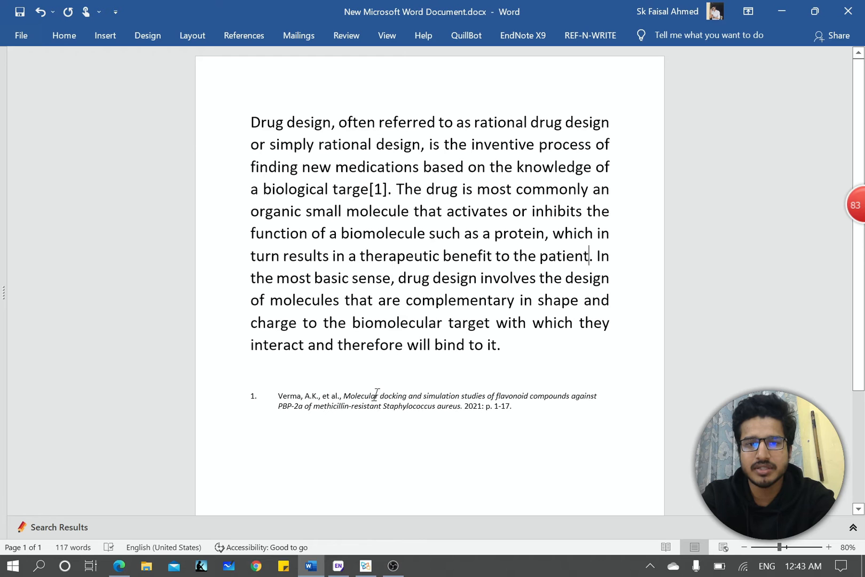
click(338, 566)
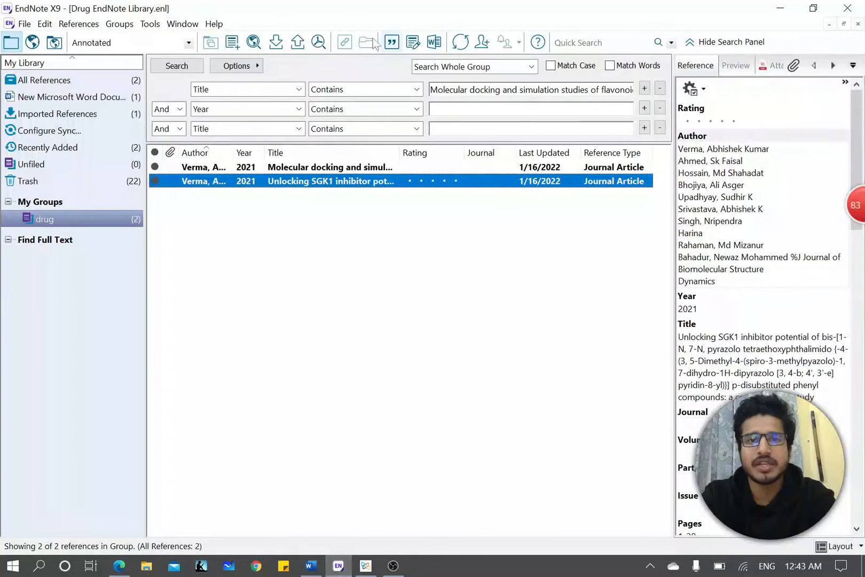
click(393, 43)
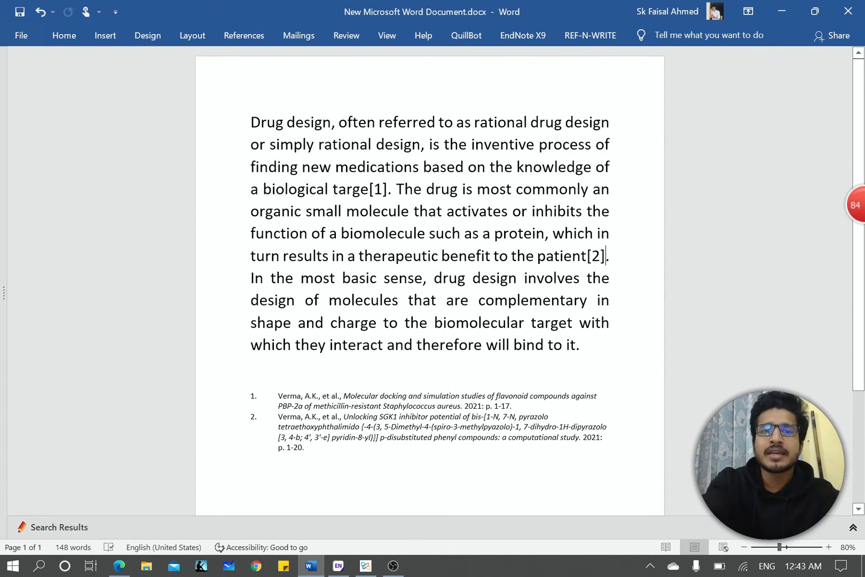
Step: Add the selected SGK1 inhibitor reference from EndNote to the existing citation at the end of the Word document's first sentence
click(375, 190)
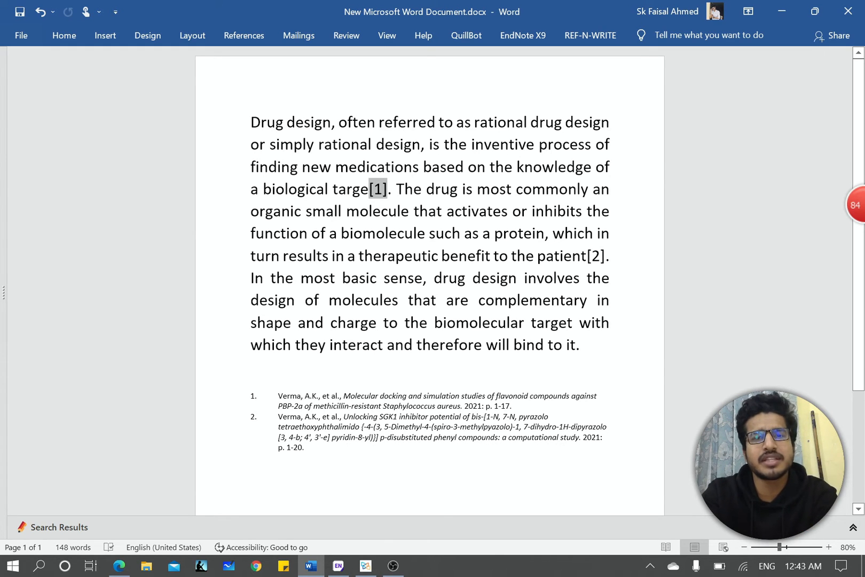
click(404, 189)
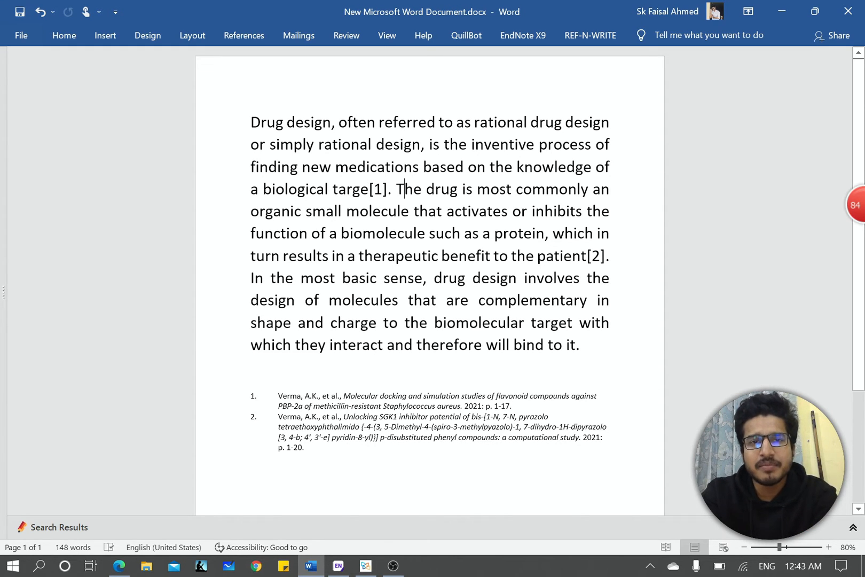
click(383, 189)
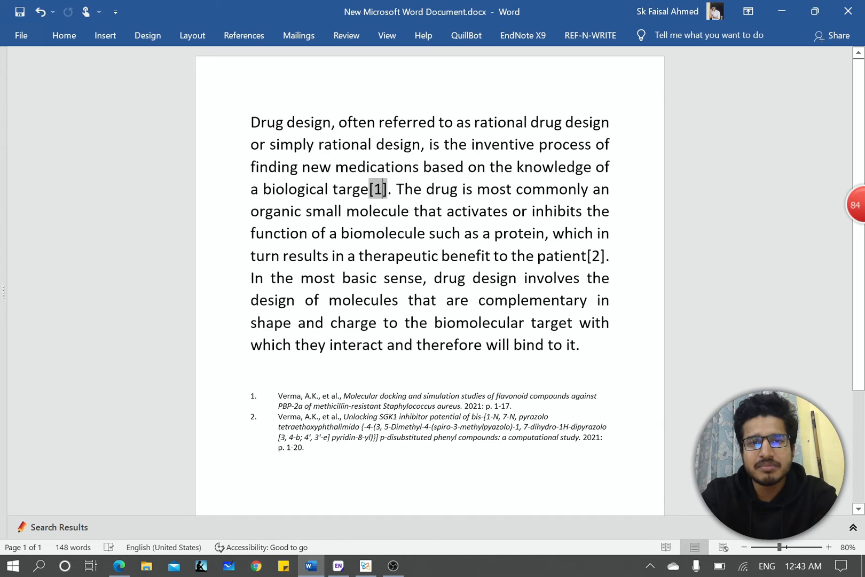
click(342, 568)
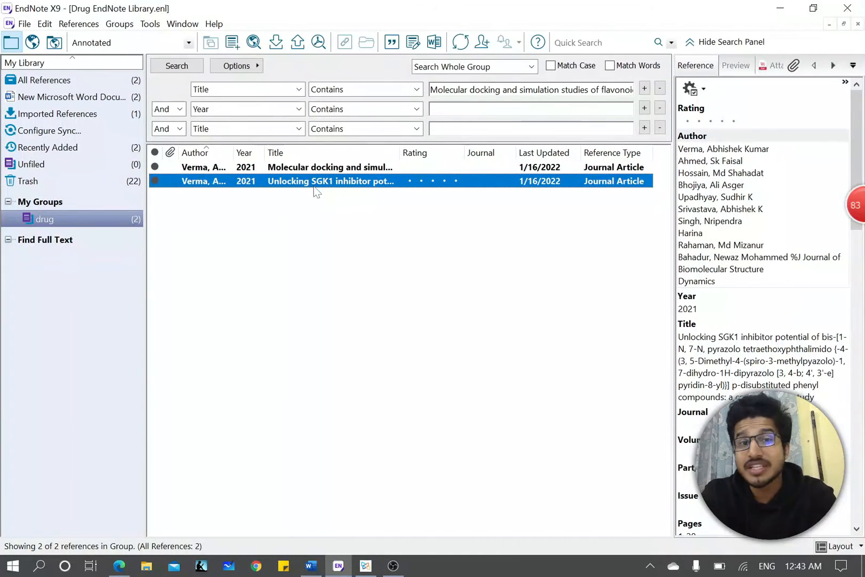
click(392, 42)
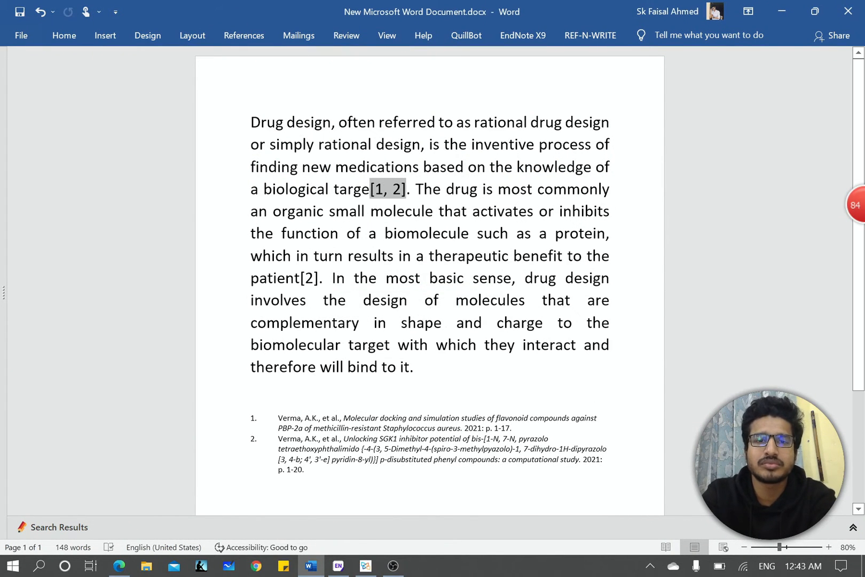
click(426, 367)
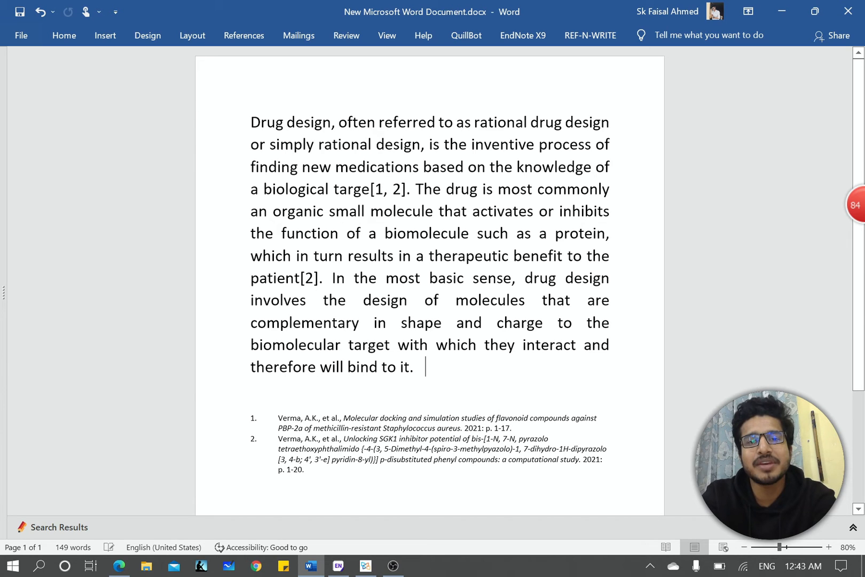
click(306, 278)
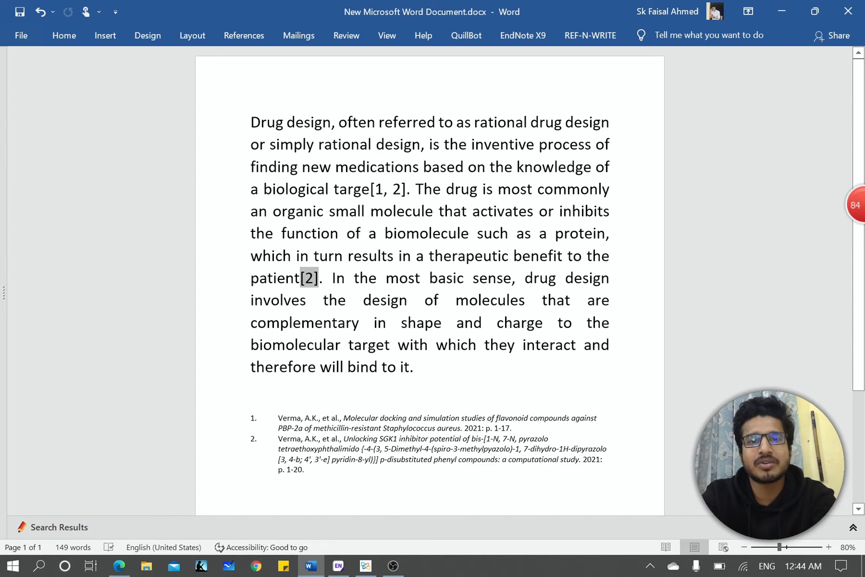
click(384, 189)
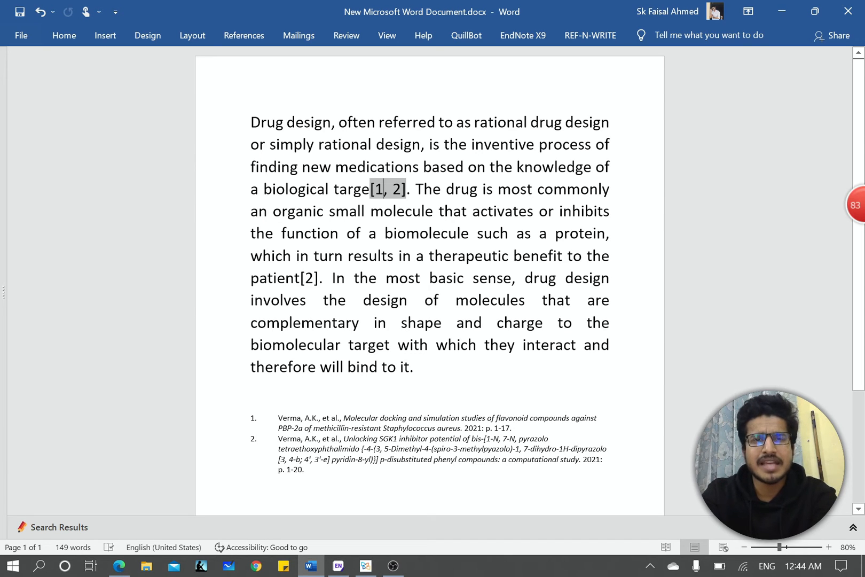
click(416, 189)
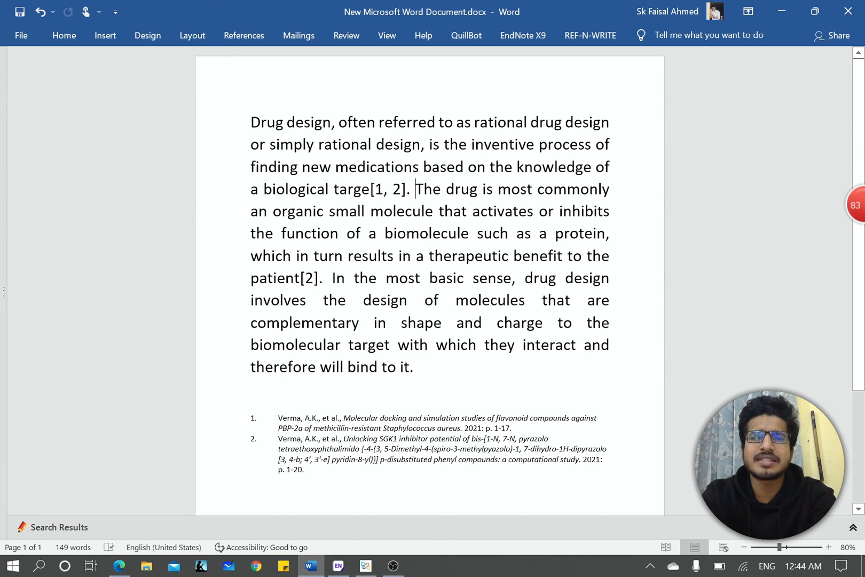
click(401, 190)
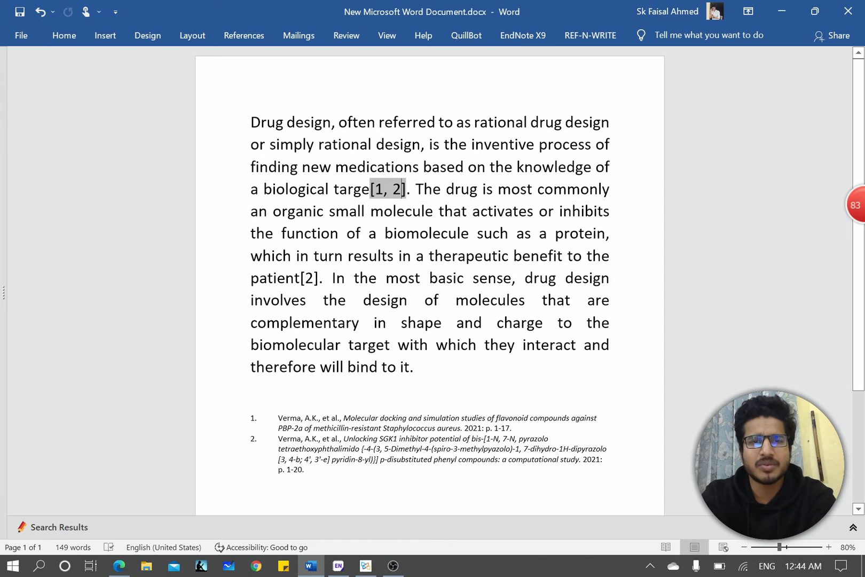
Step: Change the EndNote citation and bibliography style of the Word document to Author-Date
click(524, 37)
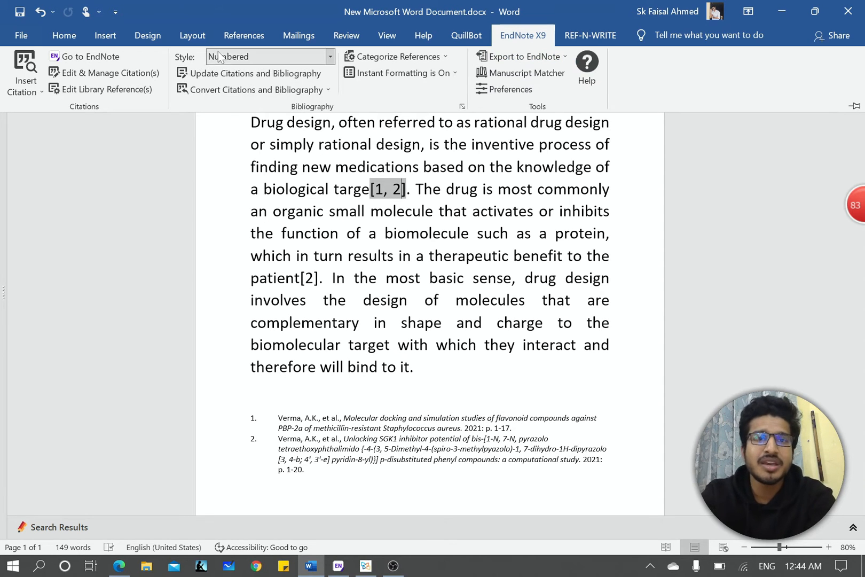
click(298, 53)
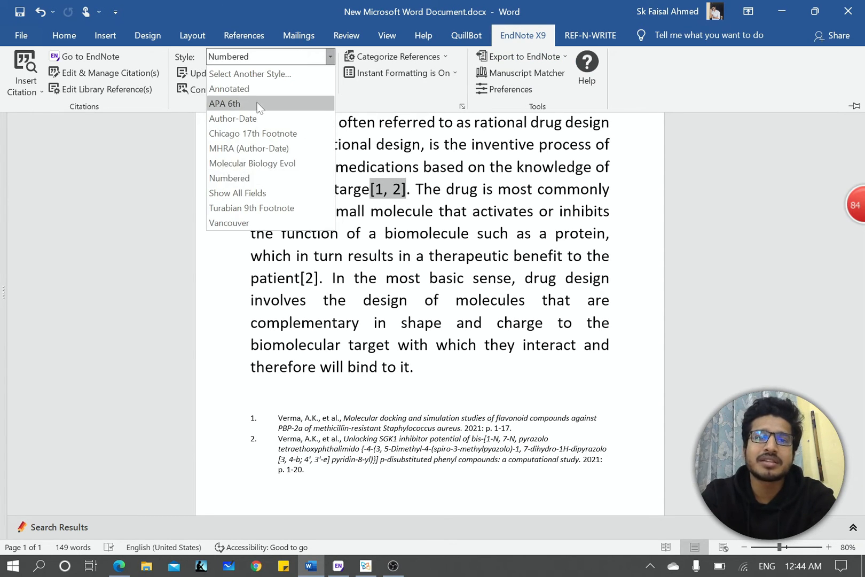
click(251, 120)
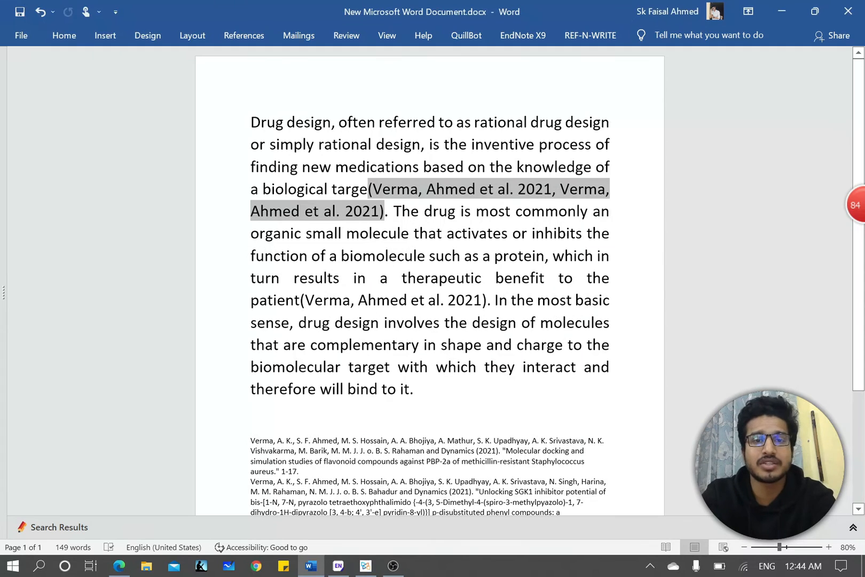
Step: Set the document's EndNote citation style back to Numbered
click(533, 37)
click(329, 59)
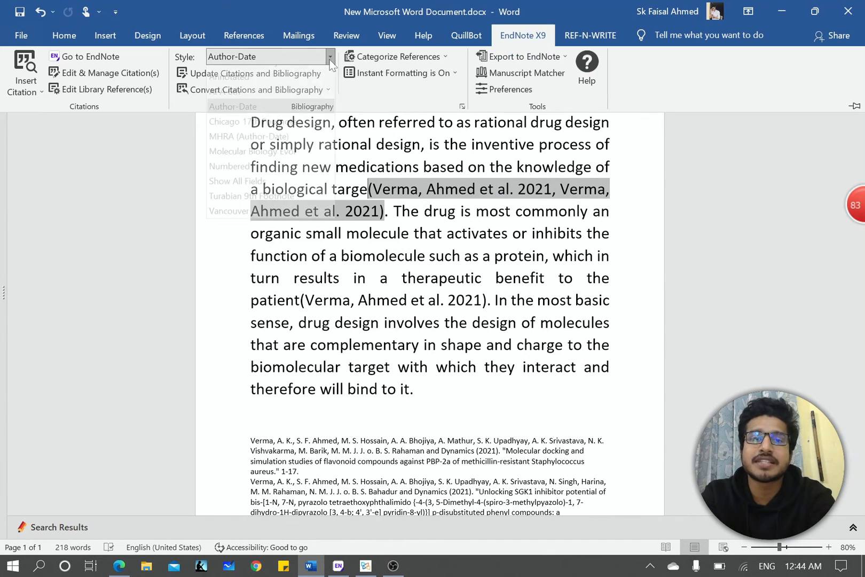
click(251, 179)
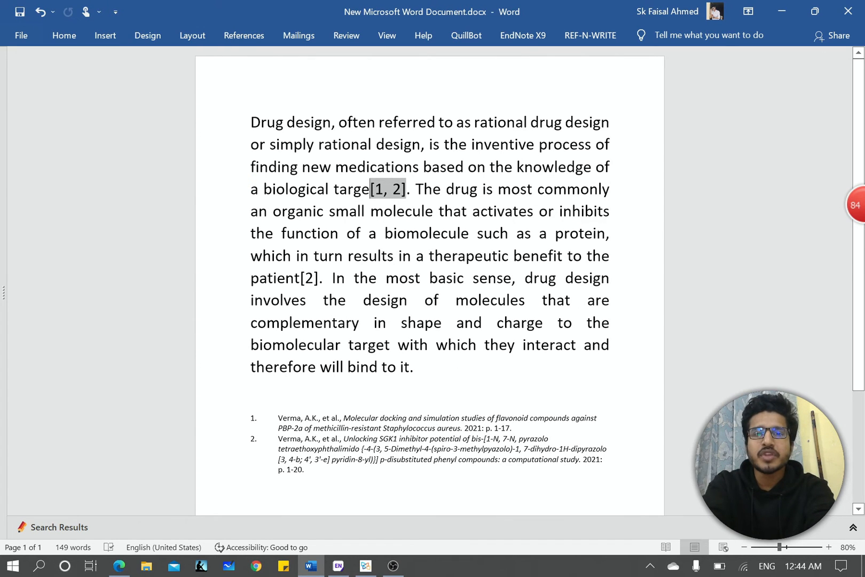
Step: Browse the full list of EndNote styles and apply the Cancer Cell style to the document's citations and bibliography
click(537, 32)
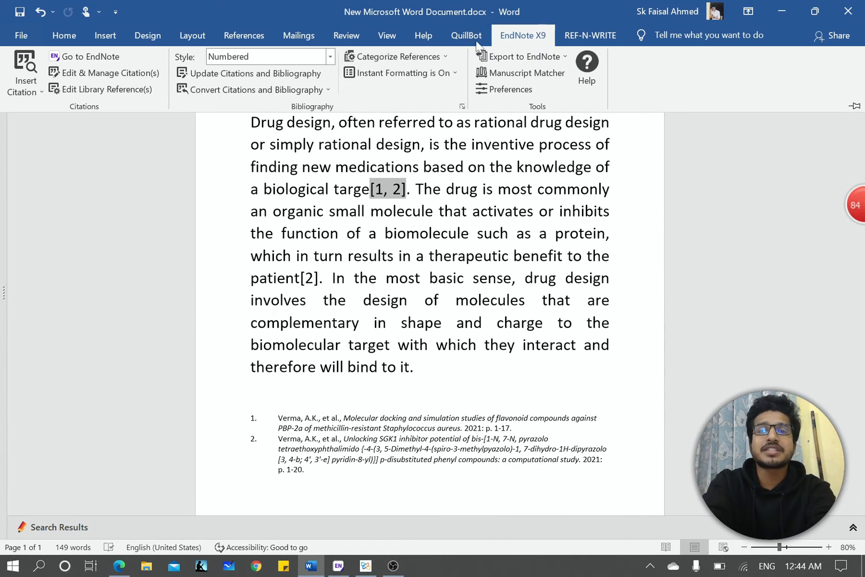
click(331, 56)
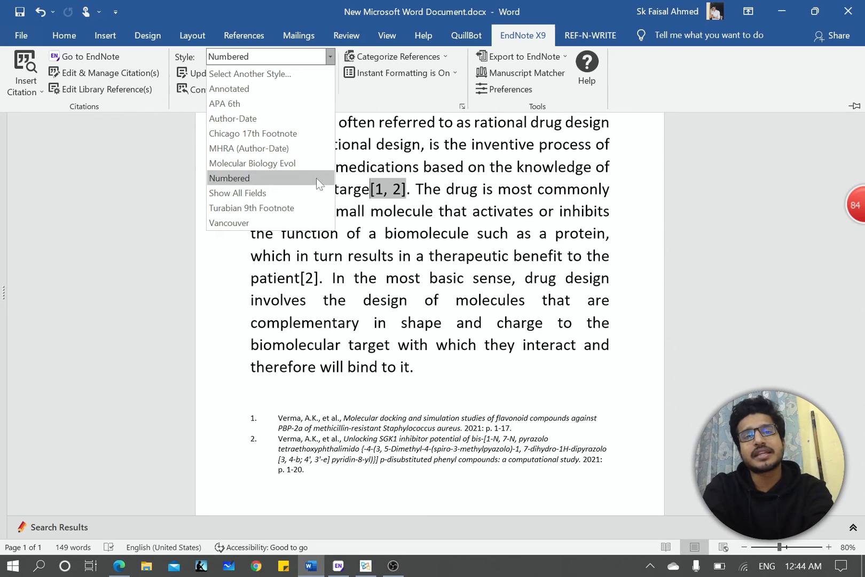
click(288, 74)
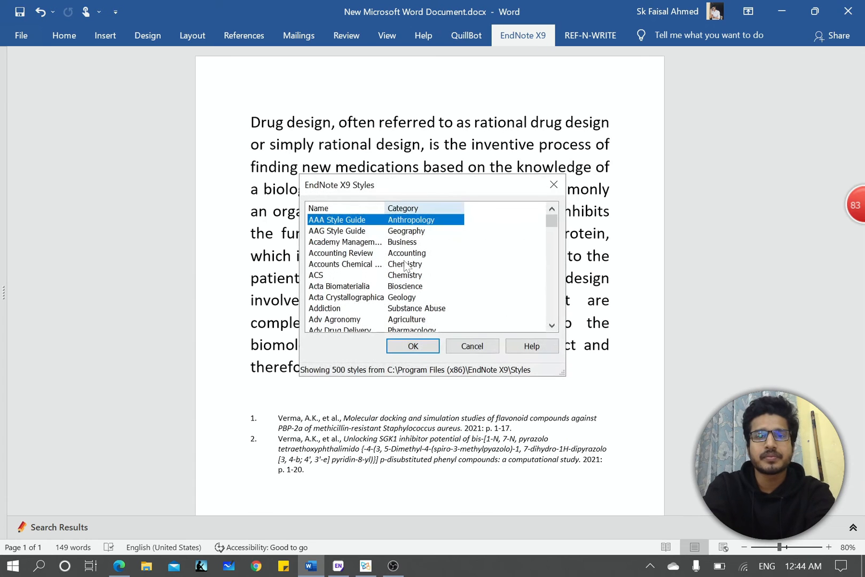
scroll(420, 302, down, 10)
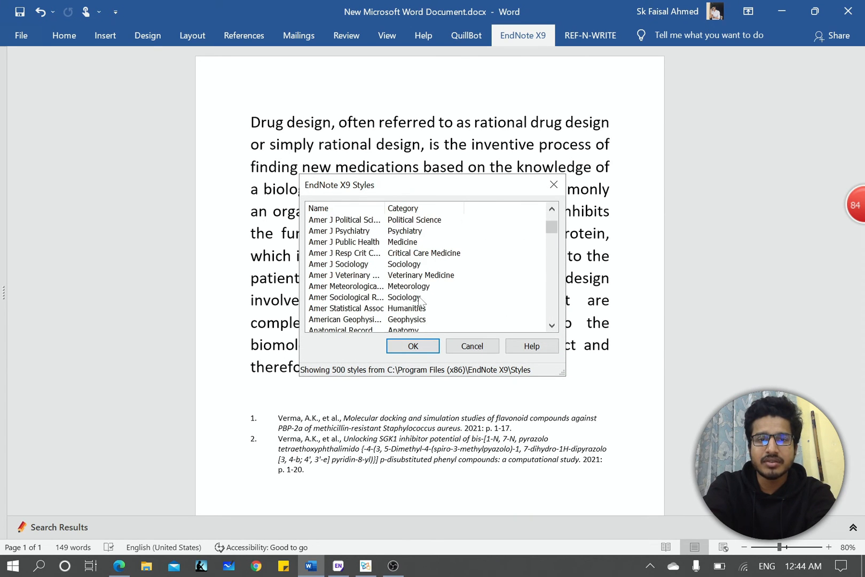
scroll(421, 302, down, 20)
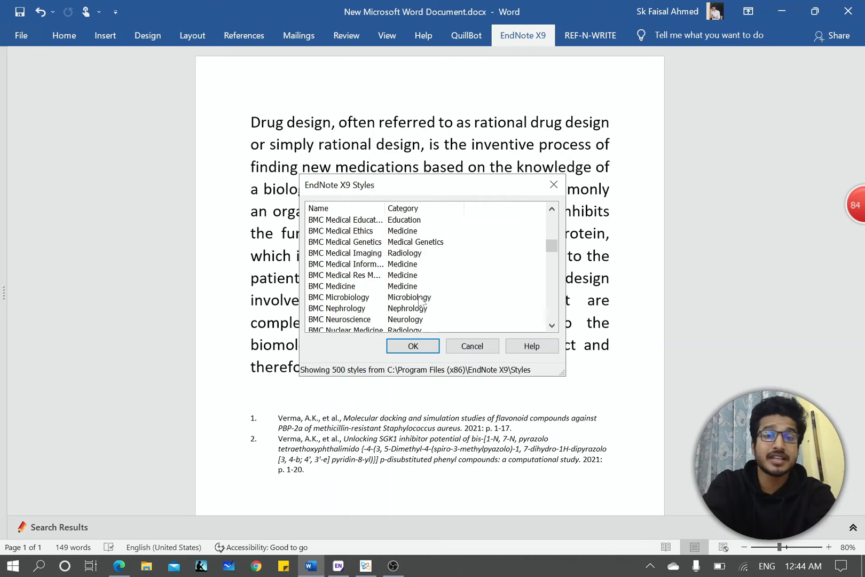
scroll(420, 302, down, 10)
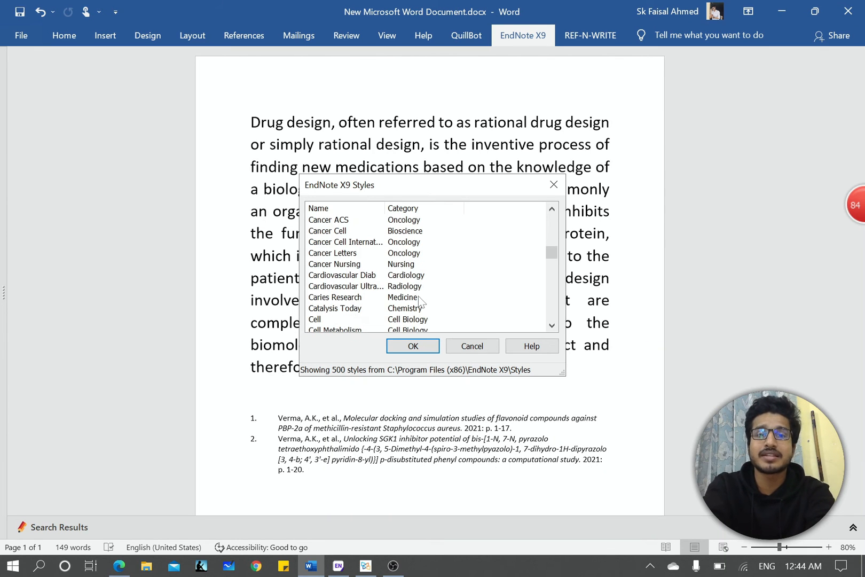
click(342, 231)
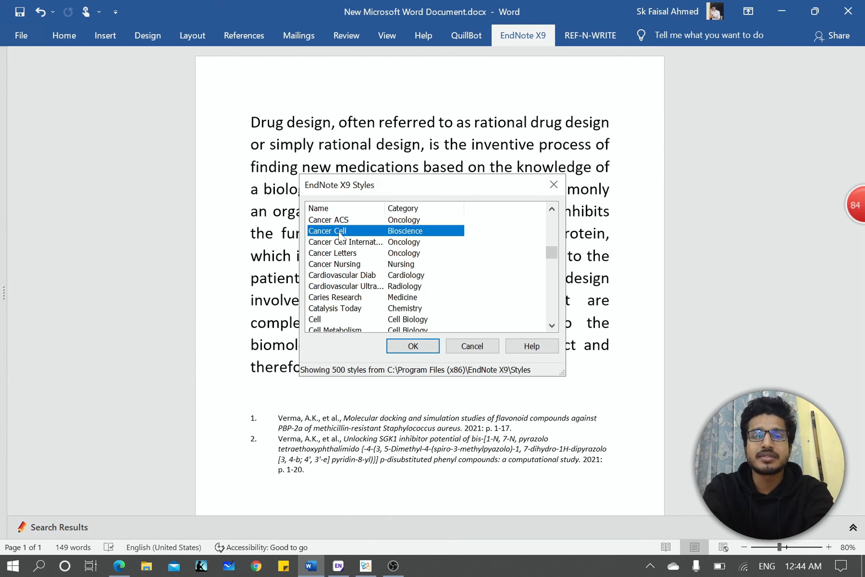
click(411, 347)
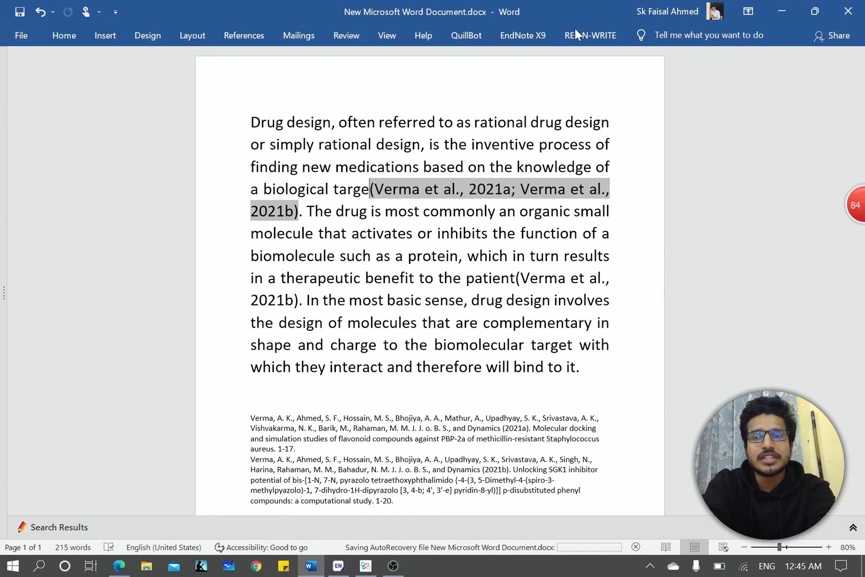
Step: Switch the document's citations and bibliography from the Cancer Cell style to Numbered
click(538, 38)
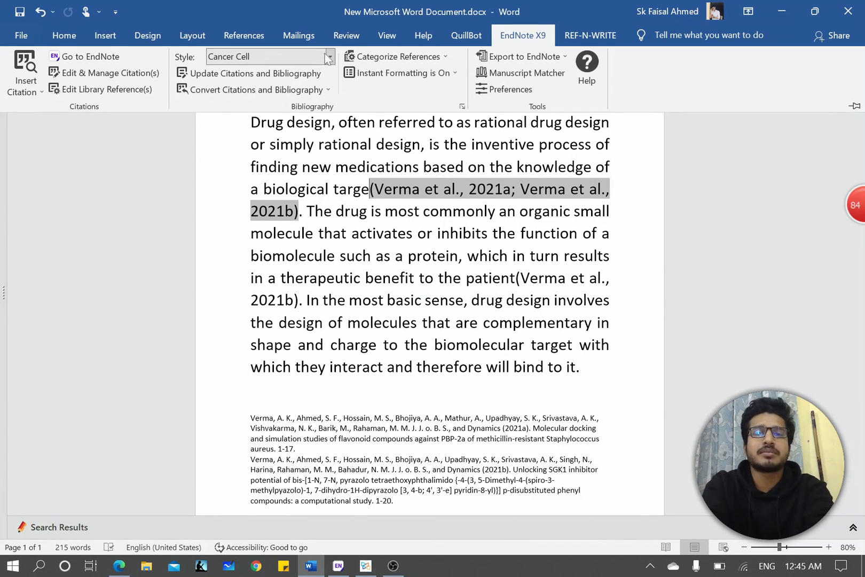
click(330, 56)
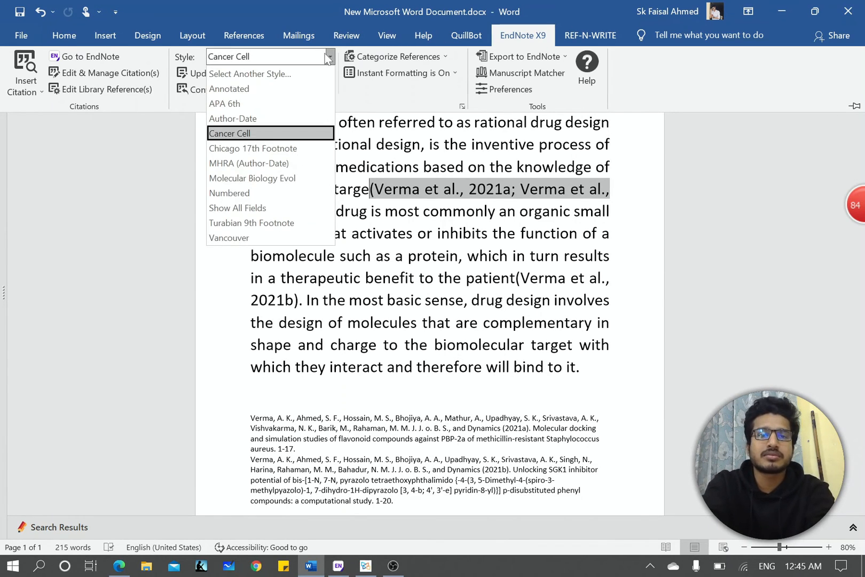
click(247, 194)
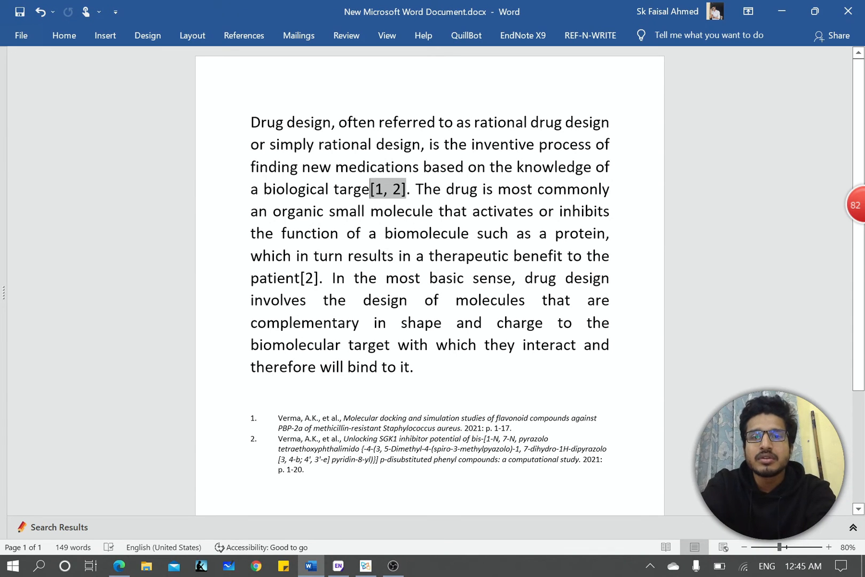
Step: Switch to EndNote and select PubMed (NLM) as the database in online search mode
click(483, 322)
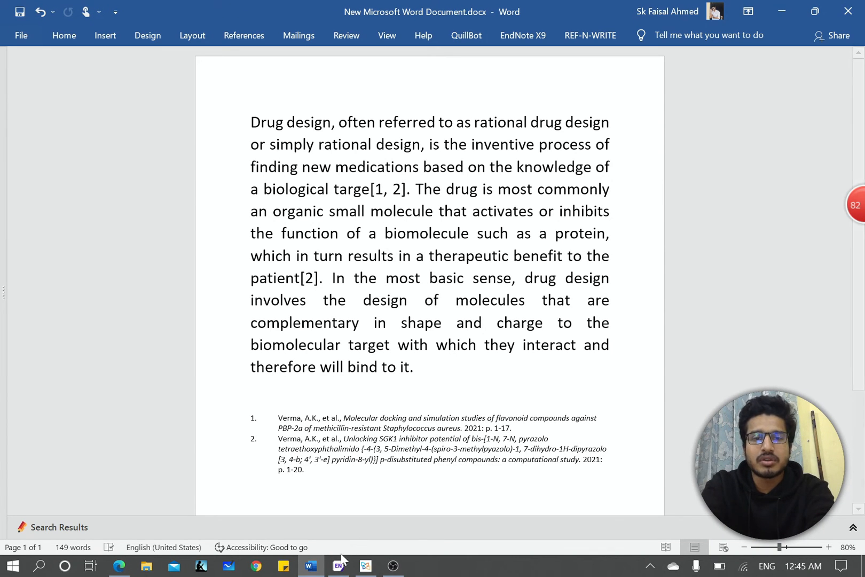
click(338, 569)
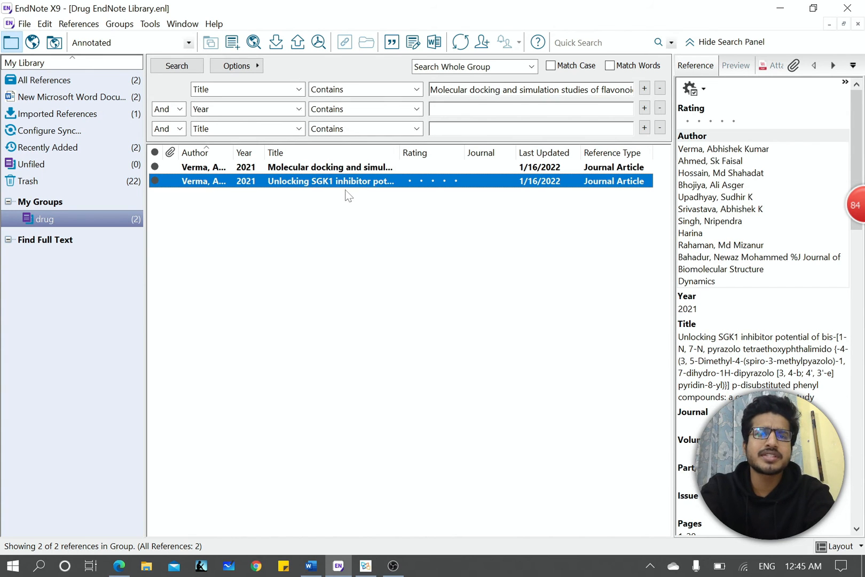
click(118, 566)
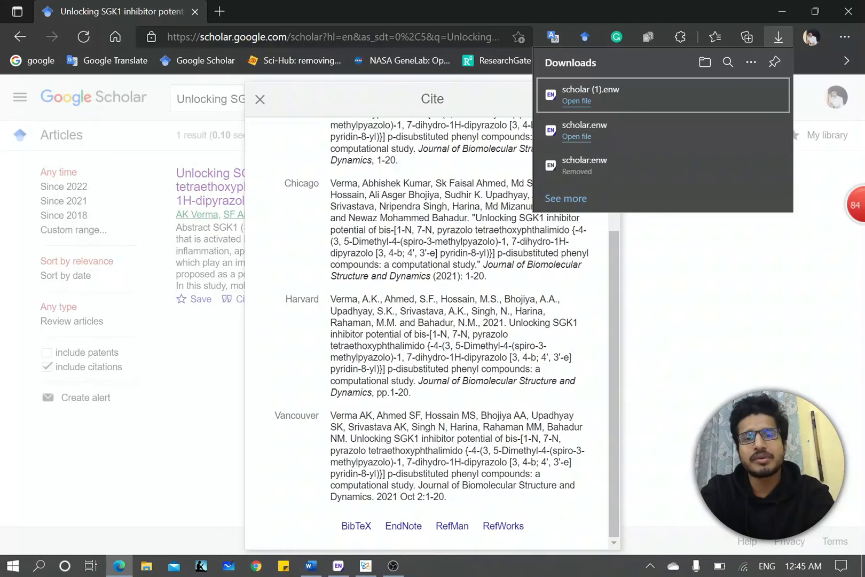
click(338, 568)
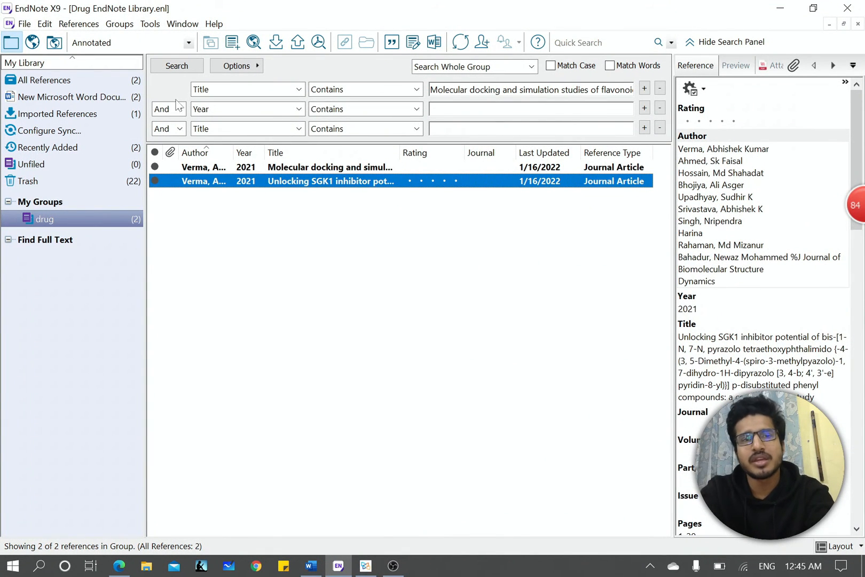
click(33, 43)
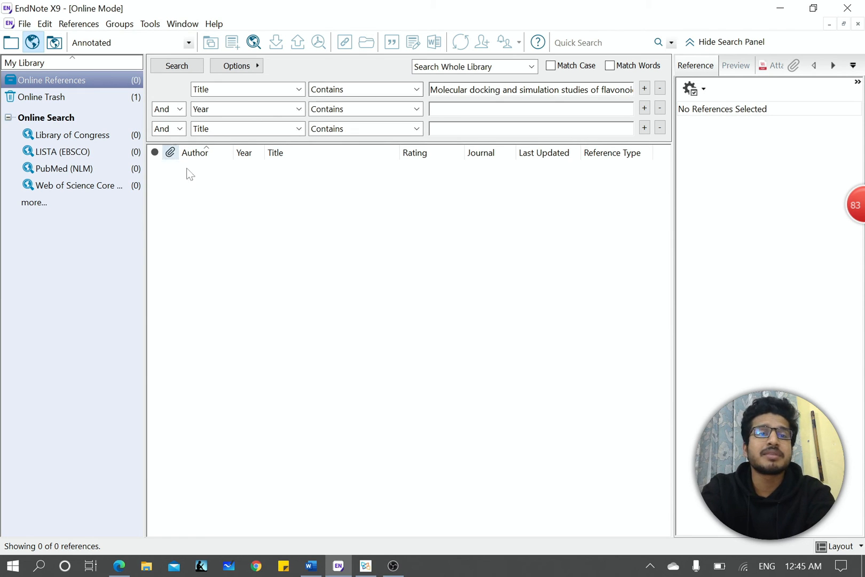
click(81, 170)
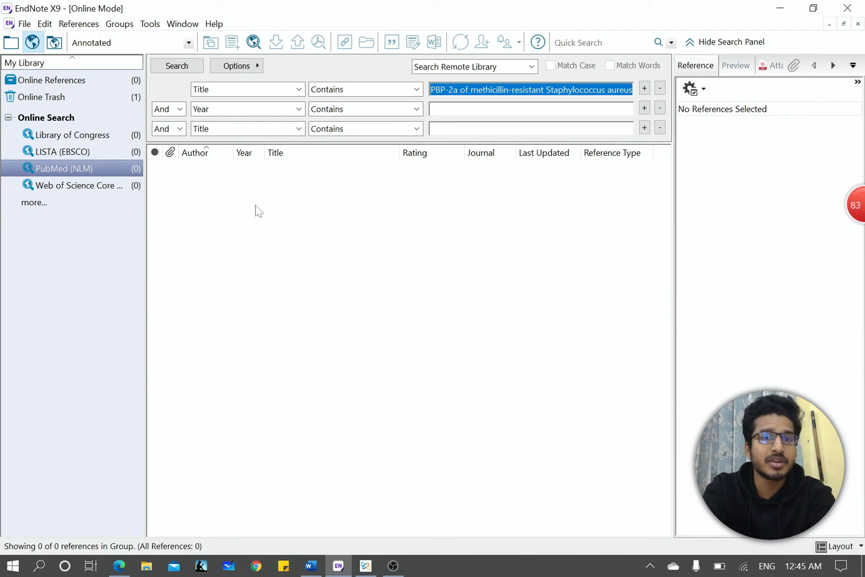
Step: Search PubMed for a Title containing the flavonoid compounds and PBP-2a of methicillin-resistant Staphylococcus aureus paper title, and retrieve record 1 through 1
click(290, 91)
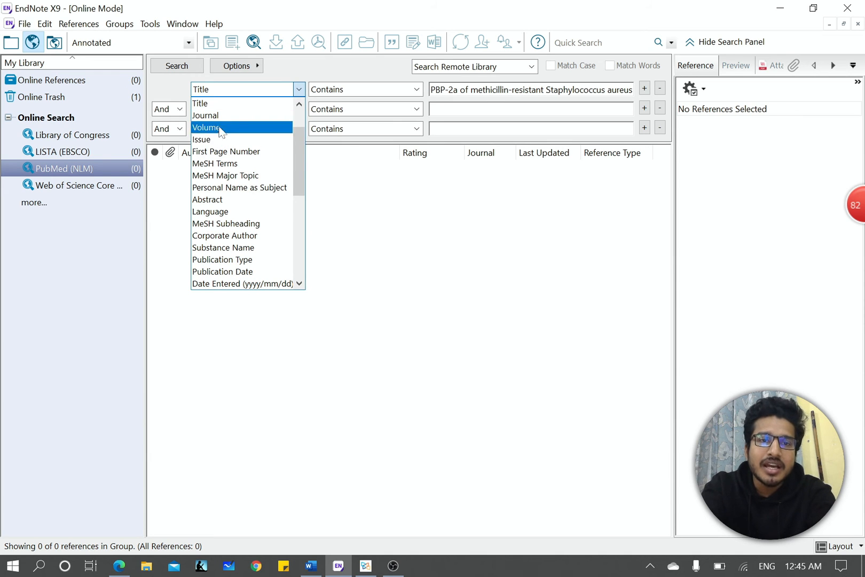
click(218, 92)
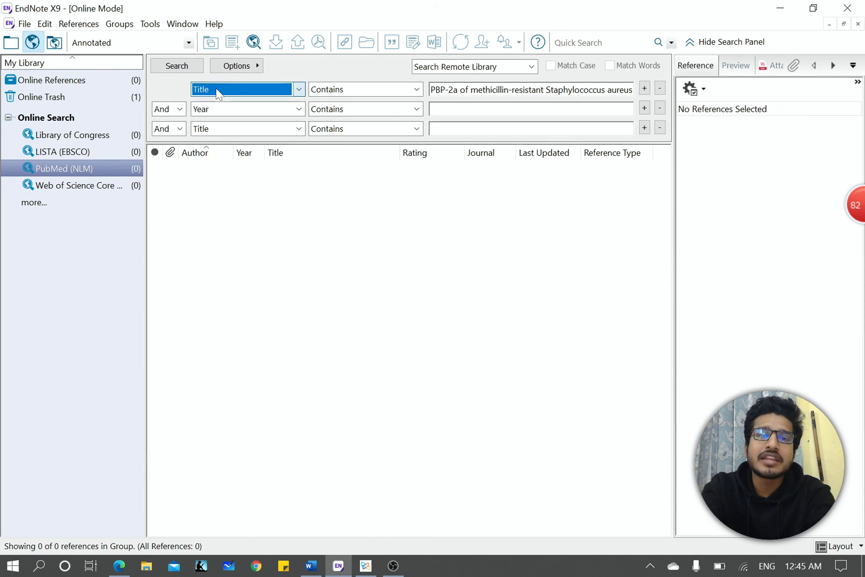
click(500, 89)
click(500, 89)
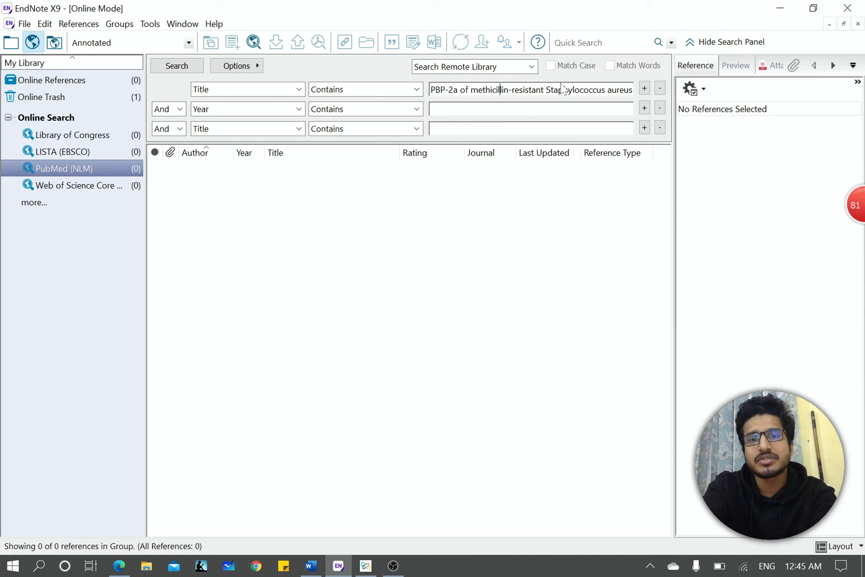
key(Return)
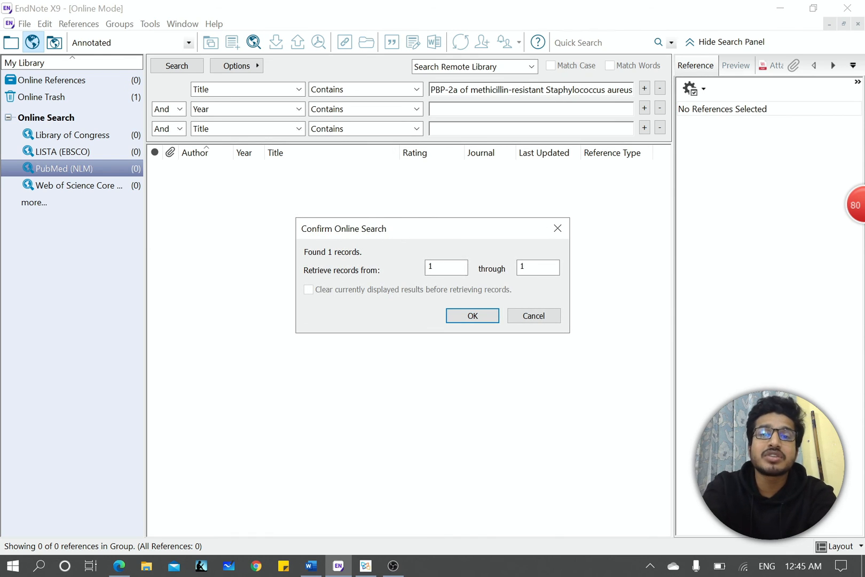
click(480, 315)
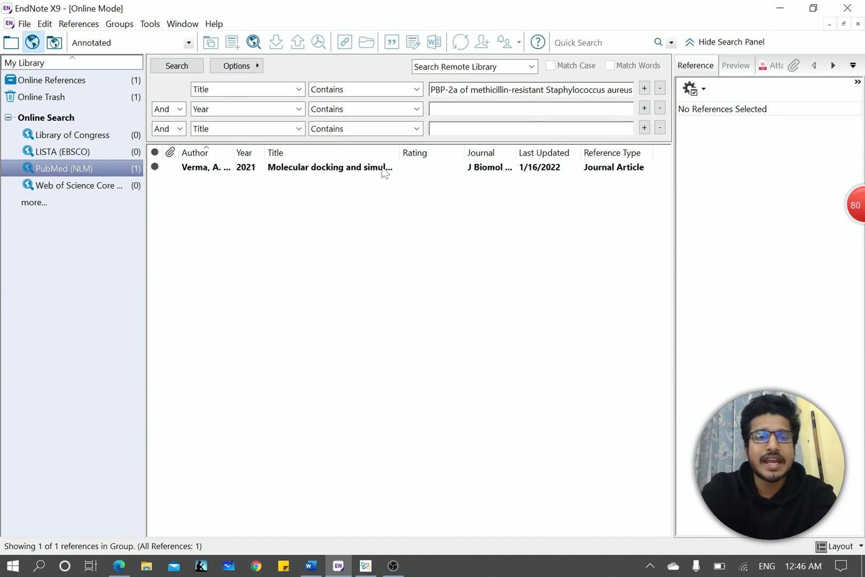
Step: Add the retrieved molecular docking reference to the drug group and display that group in the local library
click(358, 167)
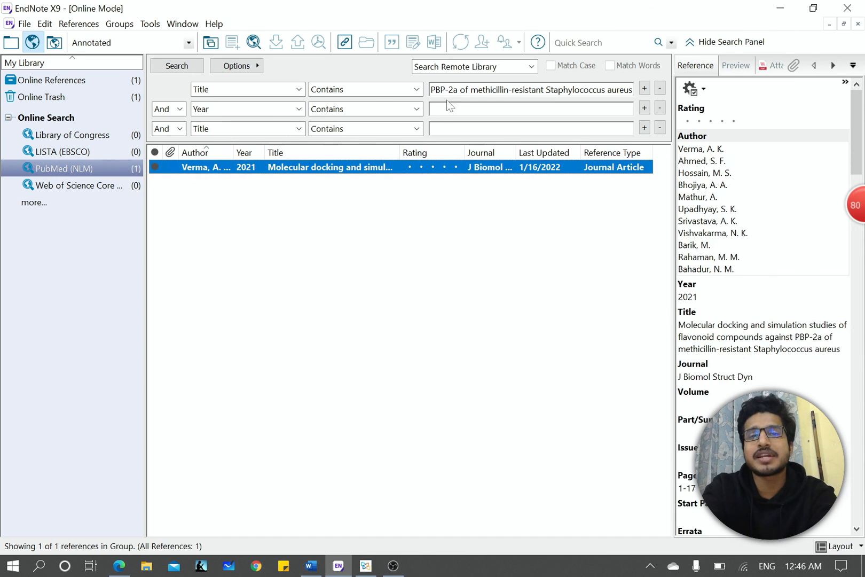
right_click(358, 167)
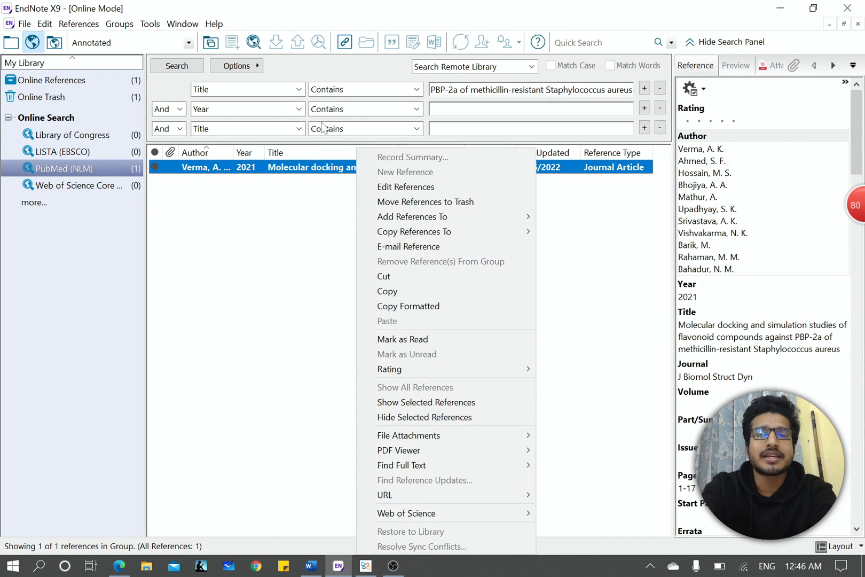
mouse_move(385, 217)
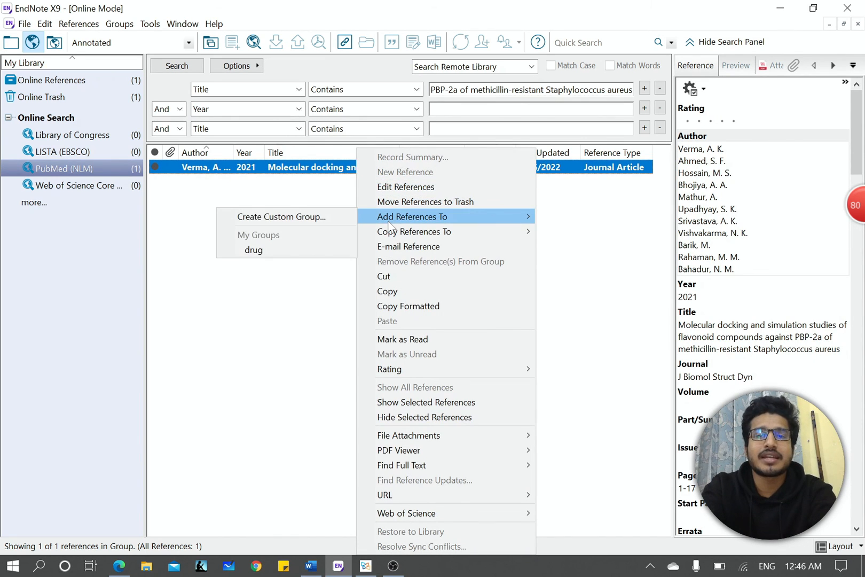
click(288, 247)
click(9, 44)
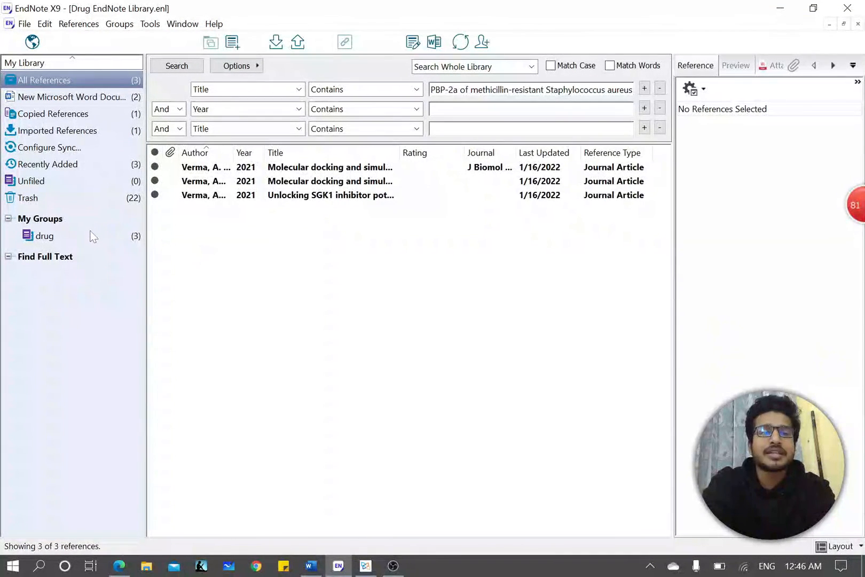
click(89, 236)
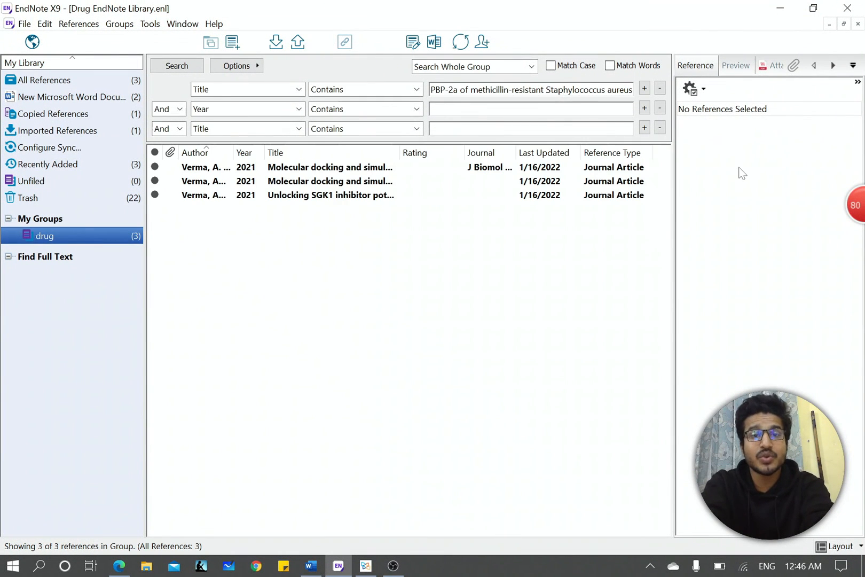